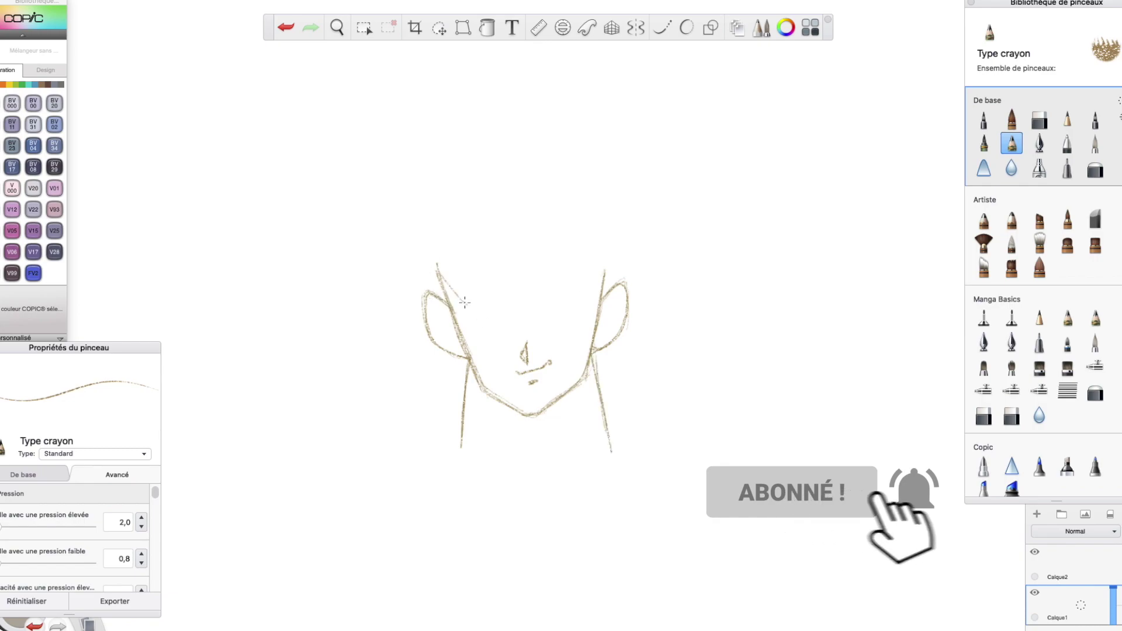
Sketch the spiky front hair across the forehead and temples with the Type crayon pencil.
drag(549, 228, 507, 290)
mouse_move(472, 230)
mouse_down()
mouse_move(507, 294)
mouse_move(550, 232)
mouse_move(539, 303)
mouse_up()
mouse_move(539, 304)
mouse_down()
mouse_move(597, 258)
mouse_move(579, 301)
mouse_up()
drag(547, 232, 499, 316)
drag(471, 234, 476, 301)
drag(434, 264, 479, 303)
drag(469, 274, 474, 223)
Sketch the eyes, the curved line beneath them and the inner side contours of the face.
drag(486, 350, 582, 339)
drag(482, 311, 472, 349)
drag(587, 286, 579, 343)
mouse_move(561, 323)
mouse_down()
mouse_move(553, 341)
mouse_move(511, 340)
mouse_up()
drag(543, 327, 549, 332)
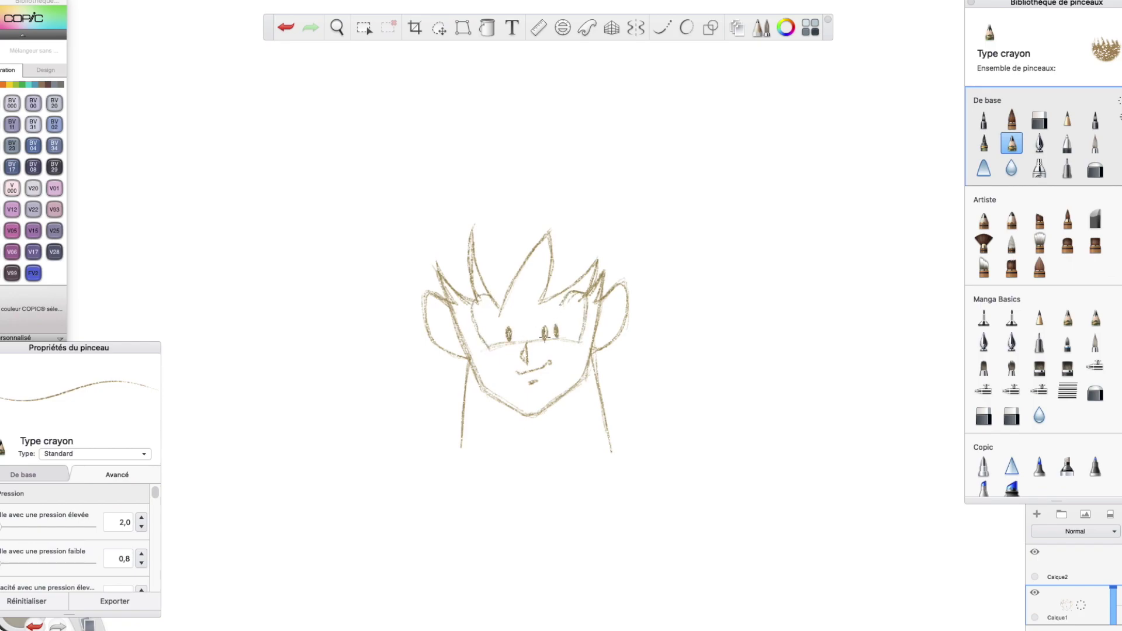
Erase the misplaced marks around the right eye and redraw its contour, the under-eye lines and the pupils.
key(e)
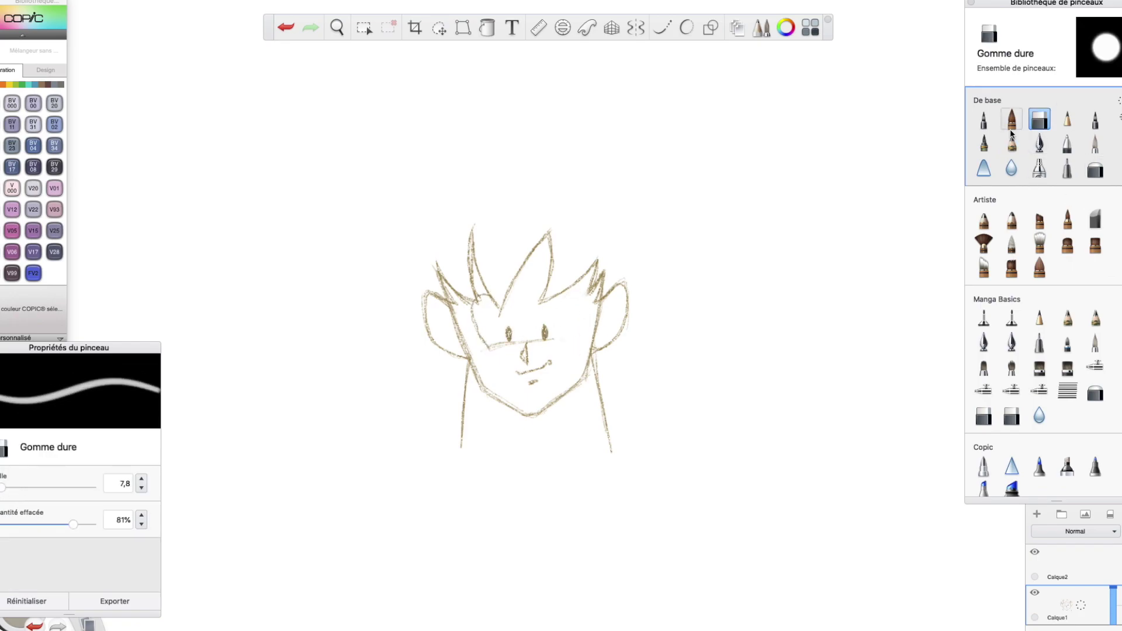
click(1011, 143)
drag(575, 341, 552, 300)
drag(566, 349, 504, 342)
mouse_move(549, 325)
mouse_down()
mouse_move(543, 342)
mouse_move(510, 343)
mouse_up()
click(1039, 120)
click(1011, 143)
Sketch the brow arc and temple hair strands, and add the inner details of both ears.
drag(539, 284, 592, 271)
drag(597, 270, 588, 290)
mouse_move(509, 292)
mouse_down()
mouse_move(463, 287)
mouse_move(505, 287)
mouse_up()
mouse_move(451, 284)
mouse_down()
mouse_move(467, 301)
mouse_move(434, 315)
mouse_move(458, 343)
mouse_up()
drag(613, 328, 595, 349)
drag(603, 307, 619, 304)
Sketch the neck muscles and a thicker neck edge, and erase the original slanted neck lines.
drag(483, 383, 515, 445)
drag(576, 372, 555, 442)
drag(591, 358, 597, 453)
click(1039, 120)
mouse_move(470, 363)
mouse_down()
mouse_move(472, 448)
mouse_move(460, 448)
mouse_up()
drag(610, 453, 595, 373)
click(1011, 143)
Refine the eye contours on both sides and retrace the tall central forelock.
drag(472, 307, 477, 326)
drag(576, 295, 561, 342)
drag(547, 236, 517, 309)
Sketch the large hair spikes on the left side of the head, rising to the tall top spike.
drag(469, 359, 394, 346)
drag(394, 346, 426, 338)
drag(423, 325, 330, 277)
mouse_move(331, 276)
mouse_down()
mouse_move(406, 267)
mouse_move(424, 336)
mouse_up()
drag(406, 265, 309, 169)
mouse_move(309, 170)
mouse_down()
mouse_move(465, 186)
mouse_move(404, 263)
mouse_up()
mouse_move(309, 168)
mouse_down()
mouse_move(460, 180)
mouse_move(406, 64)
mouse_up()
mouse_move(406, 63)
mouse_down()
mouse_move(559, 170)
mouse_move(460, 188)
mouse_up()
Sketch the hair spikes on the right side and close the outlines of the top and left spikes.
drag(552, 176, 623, 234)
drag(623, 330, 660, 334)
drag(660, 335, 595, 354)
mouse_move(642, 289)
mouse_down()
mouse_move(713, 304)
mouse_move(625, 331)
mouse_up()
drag(641, 288, 729, 248)
drag(617, 235, 722, 244)
mouse_move(576, 179)
mouse_down()
mouse_move(624, 248)
mouse_move(697, 220)
mouse_up()
drag(551, 75, 560, 175)
drag(323, 199, 409, 268)
Sketch the slopes from the neck to both shoulders and the small throat mark.
drag(472, 402, 429, 452)
drag(593, 377, 646, 449)
drag(471, 431, 449, 458)
drag(602, 422, 607, 445)
drag(524, 430, 535, 439)
Sketch the undershirt's rounded collar below the neck, from one shoulder to the other.
drag(425, 439, 432, 467)
drag(648, 437, 640, 476)
drag(426, 444, 464, 491)
drag(651, 441, 613, 495)
mouse_move(452, 486)
mouse_down()
mouse_move(595, 498)
mouse_move(536, 488)
mouse_move(646, 462)
mouse_up()
Sketch the collarbones and the neck muscles converging above the collar's centre.
drag(538, 488, 442, 471)
drag(571, 405, 538, 489)
drag(499, 415, 539, 488)
drag(572, 420, 568, 471)
drag(575, 416, 563, 458)
drag(495, 424, 507, 472)
click(1039, 119)
click(1011, 143)
Sketch the outer garment's V-shaped neckline and its raised collar peaks on both shoulders.
drag(436, 442, 419, 436)
drag(639, 443, 660, 437)
mouse_move(435, 441)
mouse_down()
mouse_move(416, 448)
mouse_move(536, 624)
mouse_up()
mouse_move(663, 434)
mouse_down()
mouse_move(660, 467)
mouse_move(596, 624)
mouse_up()
drag(420, 435, 389, 457)
drag(659, 432, 700, 471)
key(e)
key(e)
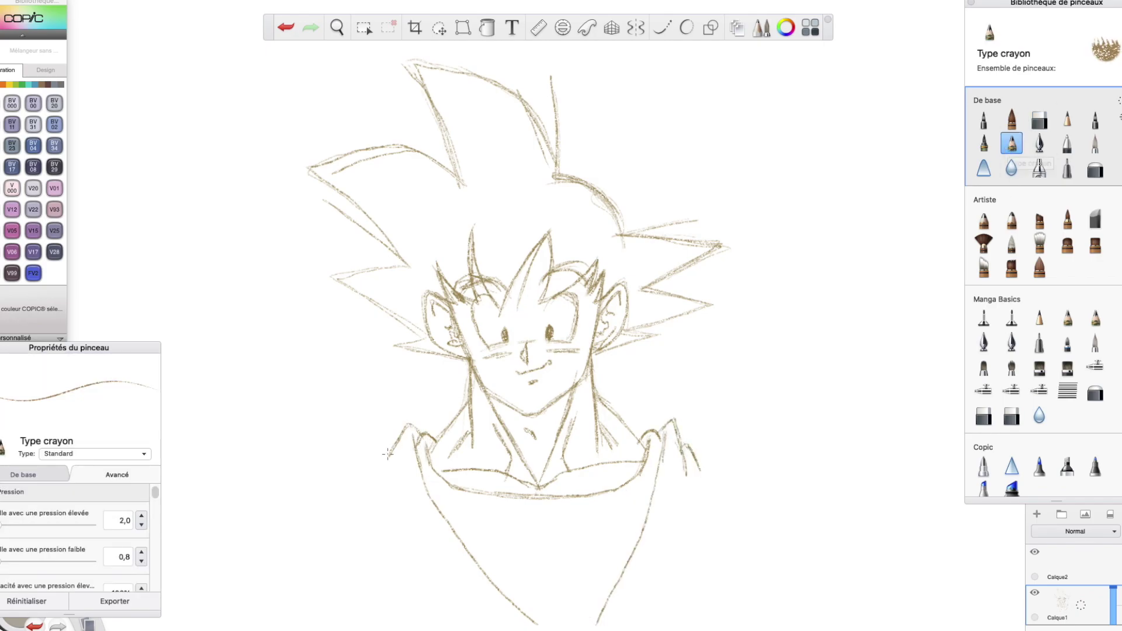
Extend the collar peaks and sketch the garment's right shoulder line and armhole edge.
drag(399, 438, 374, 467)
drag(676, 423, 687, 480)
drag(694, 459, 743, 471)
drag(749, 467, 714, 629)
drag(719, 550, 713, 629)
drag(747, 467, 715, 629)
Sketch the garment's left shoulder and armhole, add side folds and reinforce the V neckline.
drag(383, 463, 321, 479)
mouse_move(320, 482)
mouse_down()
mouse_move(336, 562)
mouse_move(392, 618)
mouse_up()
drag(357, 541, 393, 620)
drag(328, 467, 346, 584)
drag(740, 471, 742, 519)
drag(718, 531, 715, 630)
drag(654, 494, 594, 629)
drag(426, 478, 540, 630)
Sketch the outlines and muscle contours of both upper arms.
mouse_move(318, 491)
mouse_down()
mouse_move(383, 628)
mouse_move(299, 595)
mouse_up()
mouse_move(760, 486)
mouse_down()
mouse_move(790, 523)
mouse_move(739, 630)
mouse_up()
drag(790, 523, 812, 611)
mouse_move(285, 560)
mouse_down()
mouse_move(306, 518)
mouse_move(290, 613)
mouse_up()
mouse_move(786, 543)
mouse_down()
mouse_move(801, 623)
mouse_move(813, 630)
mouse_up()
drag(751, 618, 737, 630)
drag(291, 581, 324, 626)
drag(351, 605, 303, 630)
drag(307, 603, 285, 630)
drag(294, 529, 304, 595)
Add diagonal fabric folds along the left side of the chest.
drag(419, 520, 504, 626)
drag(403, 491, 465, 586)
mouse_move(436, 569)
mouse_down()
mouse_move(509, 630)
mouse_move(468, 604)
mouse_up()
click(1039, 120)
key(e)
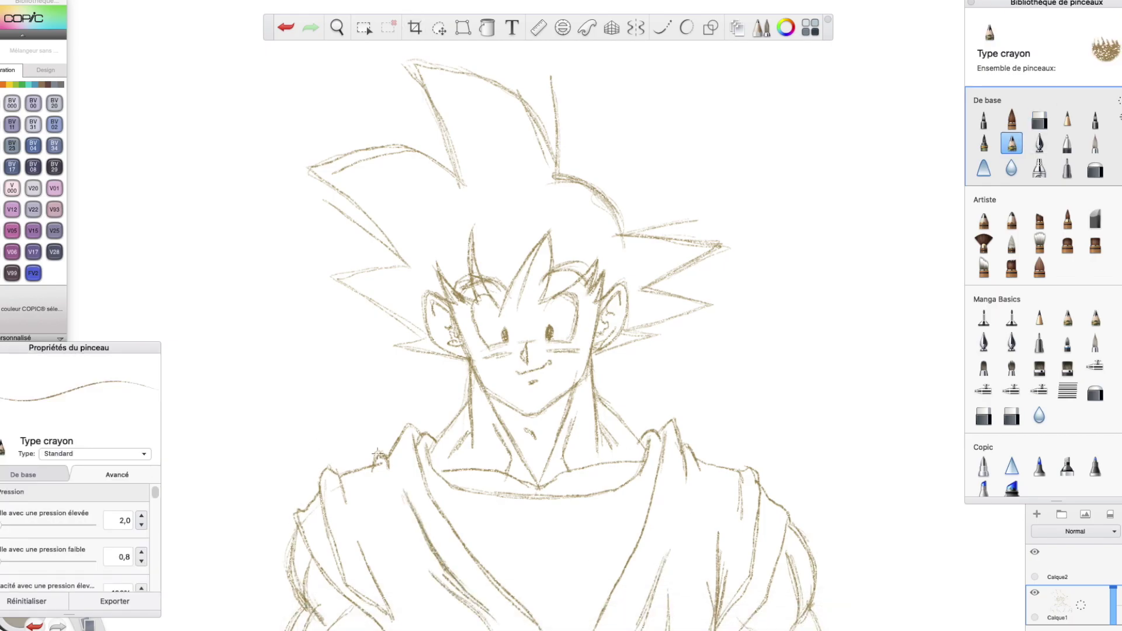
Erase the peaked left shoulder edge and redraw it as a lower slope running into the arm.
drag(304, 504, 290, 533)
mouse_move(338, 483)
mouse_down()
mouse_move(295, 517)
mouse_move(308, 478)
mouse_move(329, 466)
mouse_move(324, 521)
mouse_move(309, 517)
mouse_up()
click(1039, 120)
click(1011, 143)
click(1039, 120)
click(1011, 143)
click(1039, 119)
drag(321, 471, 345, 500)
click(1012, 143)
drag(370, 469, 306, 508)
mouse_move(330, 490)
mouse_down()
mouse_move(340, 534)
mouse_move(343, 481)
mouse_up()
click(1039, 120)
click(1012, 144)
Retrace the left and top hair spikes with firmer, sharper outlines.
drag(382, 347, 454, 356)
drag(330, 274, 428, 336)
mouse_move(329, 273)
mouse_down()
mouse_move(411, 268)
mouse_move(299, 166)
mouse_up()
drag(460, 178, 302, 170)
drag(458, 176, 406, 60)
drag(559, 175, 406, 67)
Move the brush properties and brush library palettes outward to free the canvas, and make layer Calque2 active.
drag(125, 347, 51, 356)
drag(998, 3, 1078, 3)
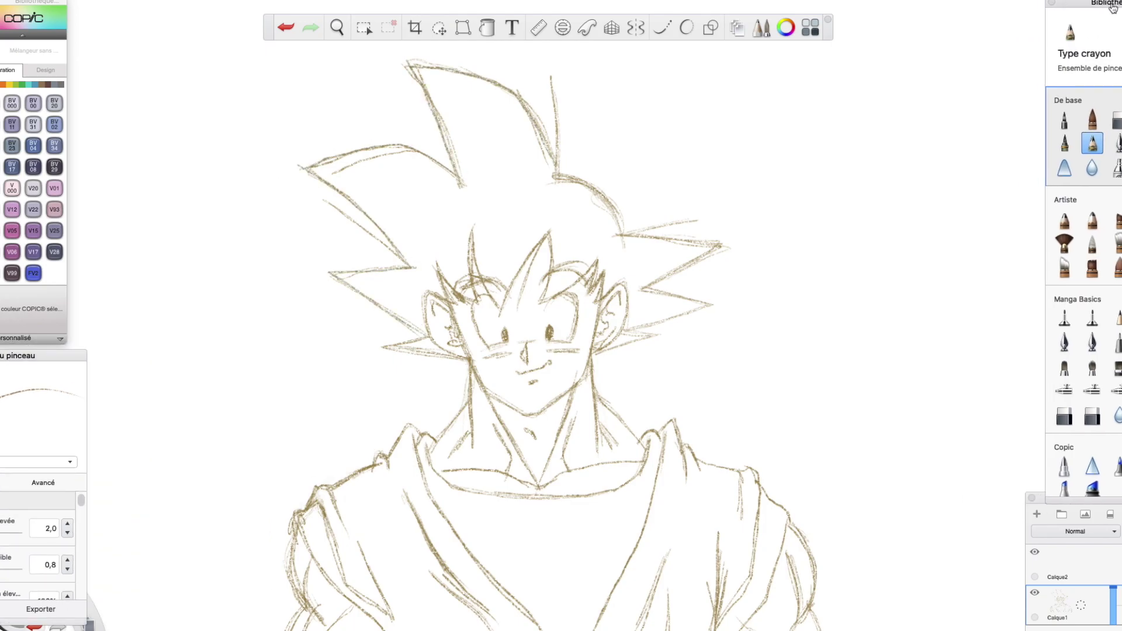
click(1088, 564)
Sketch the frowning eyebrows and narrow eyes of a second face beside the first character.
drag(748, 384, 708, 365)
mouse_move(765, 388)
mouse_down()
mouse_move(809, 356)
mouse_move(812, 367)
mouse_up()
drag(747, 386, 705, 378)
mouse_move(763, 373)
mouse_down()
mouse_move(789, 349)
mouse_move(775, 392)
mouse_up()
mouse_move(742, 385)
mouse_down()
mouse_move(714, 392)
mouse_move(746, 381)
mouse_up()
drag(775, 379, 782, 382)
Add the second face's under-eye line, nose, frown wrinkles, brow end and mouth.
drag(713, 402, 803, 391)
mouse_move(753, 393)
mouse_down()
mouse_move(766, 401)
mouse_move(766, 424)
mouse_up()
drag(700, 364, 701, 380)
drag(754, 350, 755, 369)
drag(792, 340, 772, 363)
mouse_move(754, 431)
mouse_down()
mouse_move(809, 432)
mouse_move(828, 336)
mouse_move(806, 429)
mouse_up()
Sketch the second face's angular jaw and cheeks, correcting the contour with the eraser and pencil.
drag(726, 431, 770, 456)
drag(686, 341, 764, 457)
mouse_move(681, 337)
mouse_down()
mouse_move(728, 437)
mouse_move(766, 457)
mouse_up()
click(1116, 120)
click(1091, 121)
mouse_move(827, 337)
mouse_down()
mouse_move(816, 415)
mouse_move(795, 443)
mouse_move(810, 434)
mouse_up()
click(1091, 144)
drag(697, 375, 754, 453)
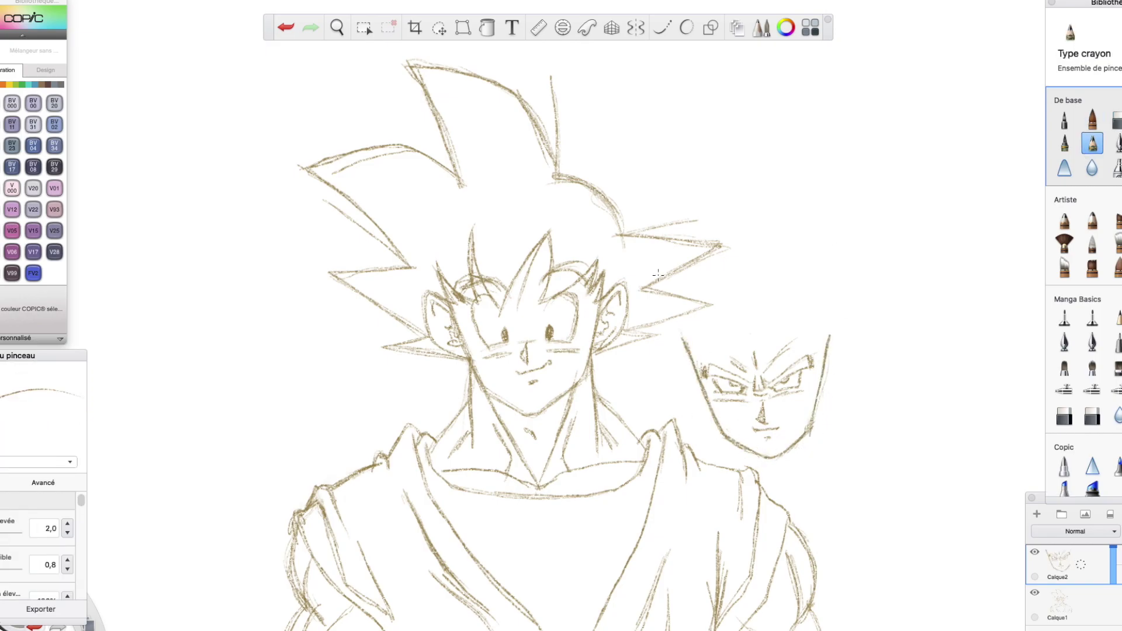
Correct the second face's chin and upper cheek contours with the eraser and pencil.
drag(809, 428, 786, 449)
click(1117, 120)
drag(721, 436, 748, 452)
key(e)
drag(701, 350, 691, 373)
mouse_move(826, 353)
mouse_down()
mouse_move(817, 366)
mouse_move(815, 356)
mouse_up()
Sketch the second character's pointed widow's-peak hairline and the hair edges at both temples.
drag(753, 335, 824, 330)
drag(794, 263, 827, 349)
mouse_move(754, 333)
mouse_down()
mouse_move(696, 273)
mouse_move(687, 350)
mouse_up()
drag(705, 275, 751, 335)
drag(812, 317, 810, 341)
drag(699, 330, 707, 360)
Sketch the second character's ears and start the neck lines below the jaw.
drag(833, 327, 819, 407)
drag(697, 372, 699, 413)
drag(678, 363, 714, 417)
drag(826, 357, 821, 402)
drag(681, 368, 719, 461)
drag(812, 424, 809, 464)
Rework the second character's frowning brows and eyes with the pencil and eraser.
mouse_move(701, 365)
mouse_down()
mouse_move(753, 387)
mouse_move(812, 354)
mouse_up()
mouse_move(765, 391)
mouse_down()
mouse_move(809, 369)
mouse_move(813, 354)
mouse_up()
key(e)
click(1091, 144)
drag(813, 354, 812, 368)
drag(804, 370, 798, 383)
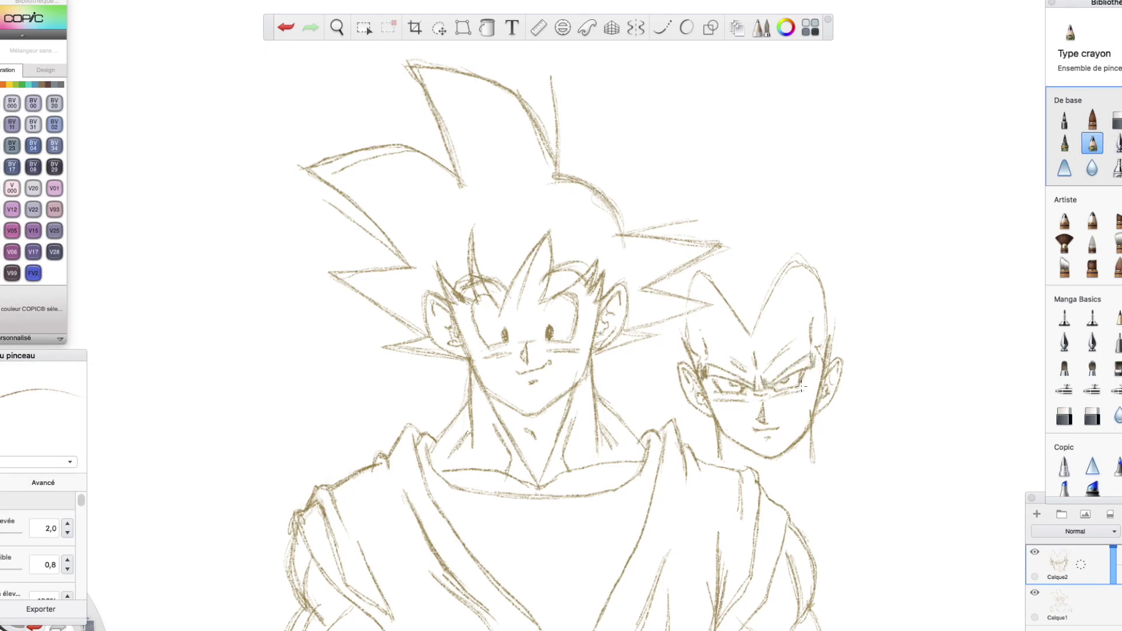
Clean up the second character's jaw with the eraser and sketch the throat lines beneath it.
click(1116, 120)
click(67, 496)
key(e)
drag(749, 464, 731, 437)
drag(798, 443, 781, 492)
Sketch the second character's lower hair spikes flaring out beside both ears.
drag(647, 385, 716, 416)
drag(815, 416, 874, 385)
drag(677, 384, 627, 334)
drag(856, 312, 904, 284)
drag(905, 284, 837, 395)
Sketch the second character's tall upright hair spikes, reinforcing the central peak and side points.
mouse_move(652, 146)
mouse_down()
mouse_move(680, 211)
mouse_move(644, 245)
mouse_up()
drag(680, 211, 762, 97)
drag(762, 97, 813, 186)
drag(681, 212, 760, 93)
drag(780, 126, 820, 198)
drag(869, 161, 851, 321)
mouse_move(823, 211)
mouse_down()
mouse_move(858, 164)
mouse_move(855, 317)
mouse_up()
drag(817, 216, 861, 156)
drag(904, 285, 846, 383)
drag(759, 95, 820, 202)
drag(683, 209, 757, 81)
mouse_move(652, 150)
mouse_down()
mouse_move(684, 208)
mouse_move(631, 235)
mouse_up()
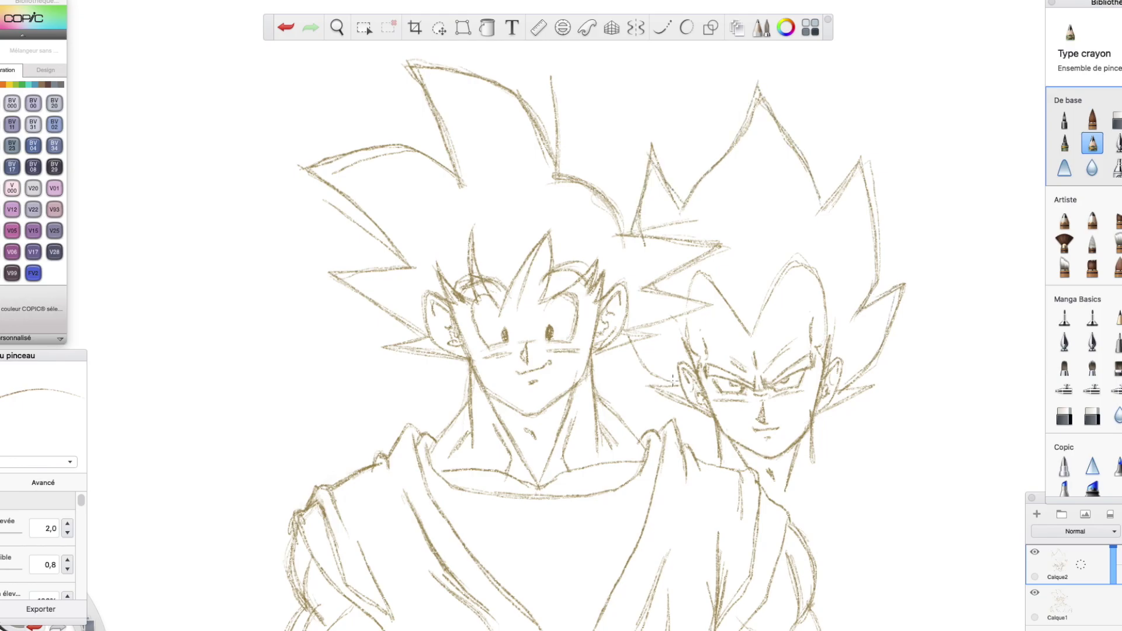
Refine the second character's hair outline with the eraser and pencil, from the peaks to the lower spike nearest the first character.
drag(631, 342, 678, 383)
click(1114, 122)
drag(729, 136, 757, 82)
mouse_move(870, 160)
mouse_down()
mouse_move(879, 225)
mouse_move(827, 220)
mouse_up()
click(1092, 143)
click(1114, 122)
click(1092, 143)
drag(630, 339, 680, 384)
Sketch the second character's neck, sloping shoulder and ribbed armour strap.
drag(720, 445, 703, 462)
drag(811, 437, 813, 476)
mouse_move(814, 455)
mouse_down()
mouse_move(848, 486)
mouse_move(851, 514)
mouse_move(876, 491)
mouse_up()
drag(848, 514, 827, 527)
mouse_move(849, 516)
mouse_down()
mouse_move(880, 522)
mouse_move(896, 544)
mouse_move(806, 544)
mouse_move(847, 553)
mouse_up()
mouse_move(782, 486)
mouse_down()
mouse_move(787, 528)
mouse_move(818, 462)
mouse_move(794, 520)
mouse_up()
mouse_move(850, 482)
mouse_down()
mouse_move(888, 520)
mouse_move(872, 499)
mouse_up()
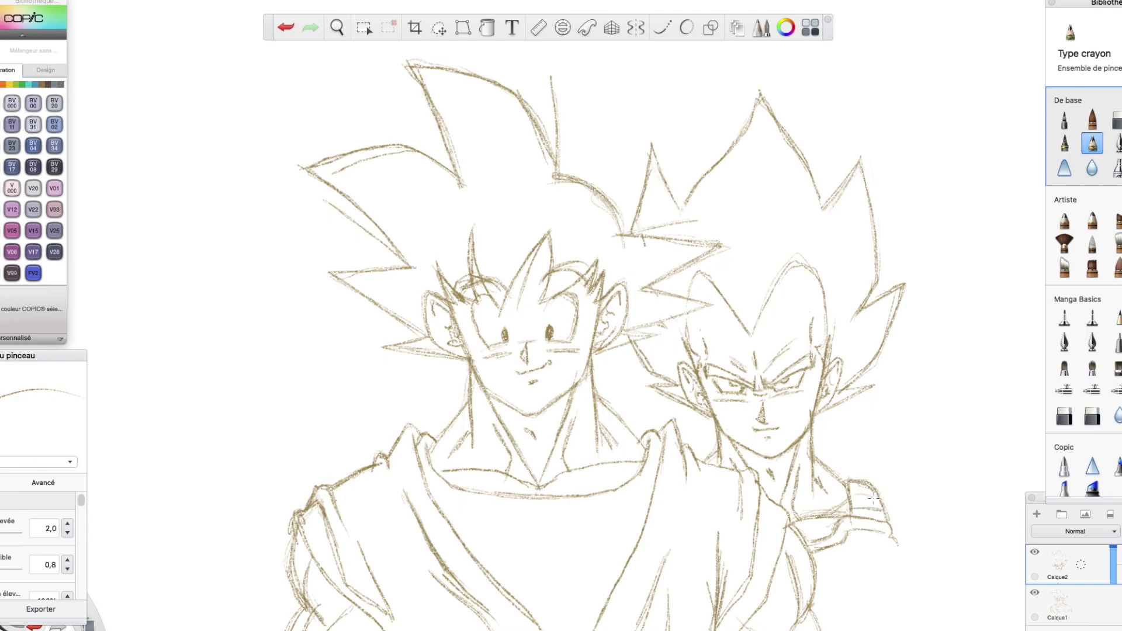
Outline the second character's chest armour and the rounded shoulder and upper arm beside it.
key(e)
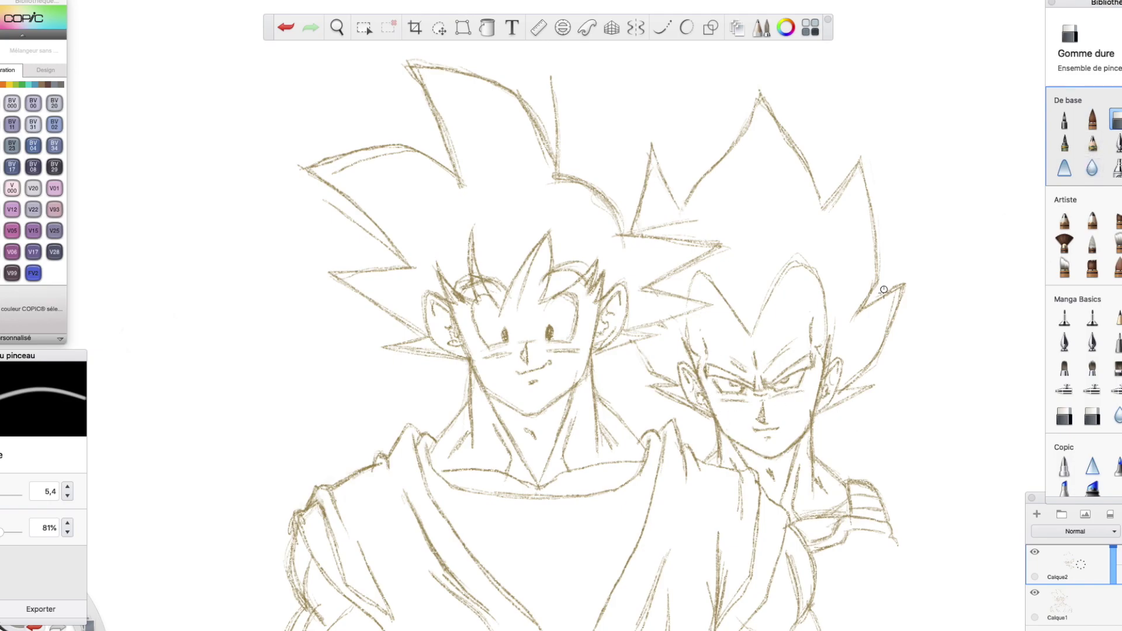
click(1090, 147)
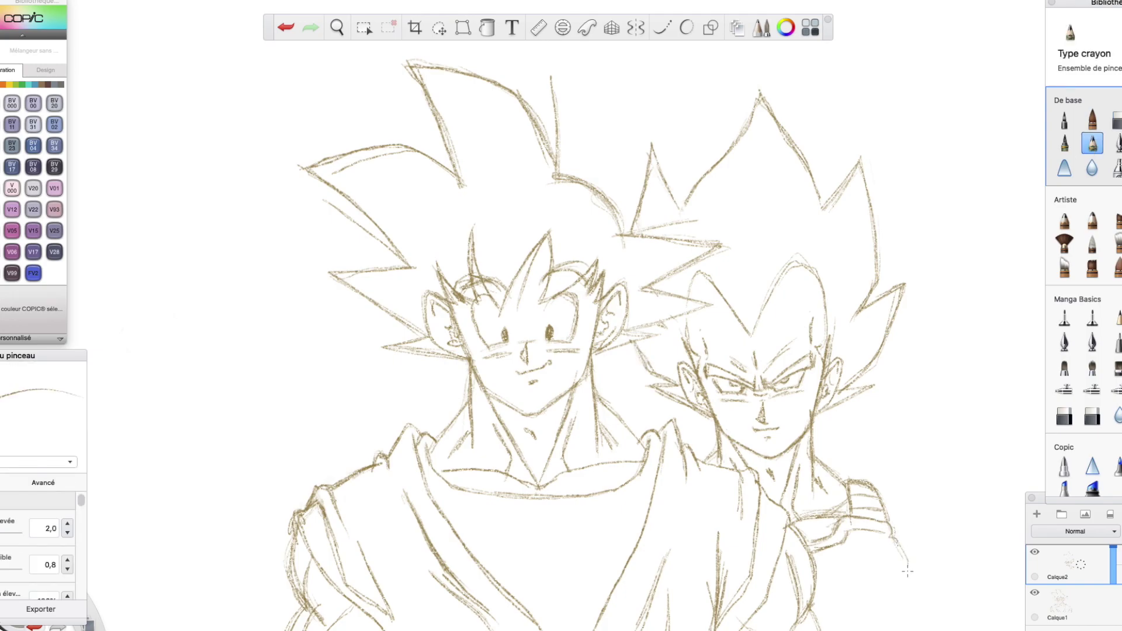
mouse_move(902, 560)
mouse_down()
mouse_move(901, 605)
mouse_move(883, 623)
mouse_up()
drag(895, 575, 897, 575)
drag(831, 621, 820, 620)
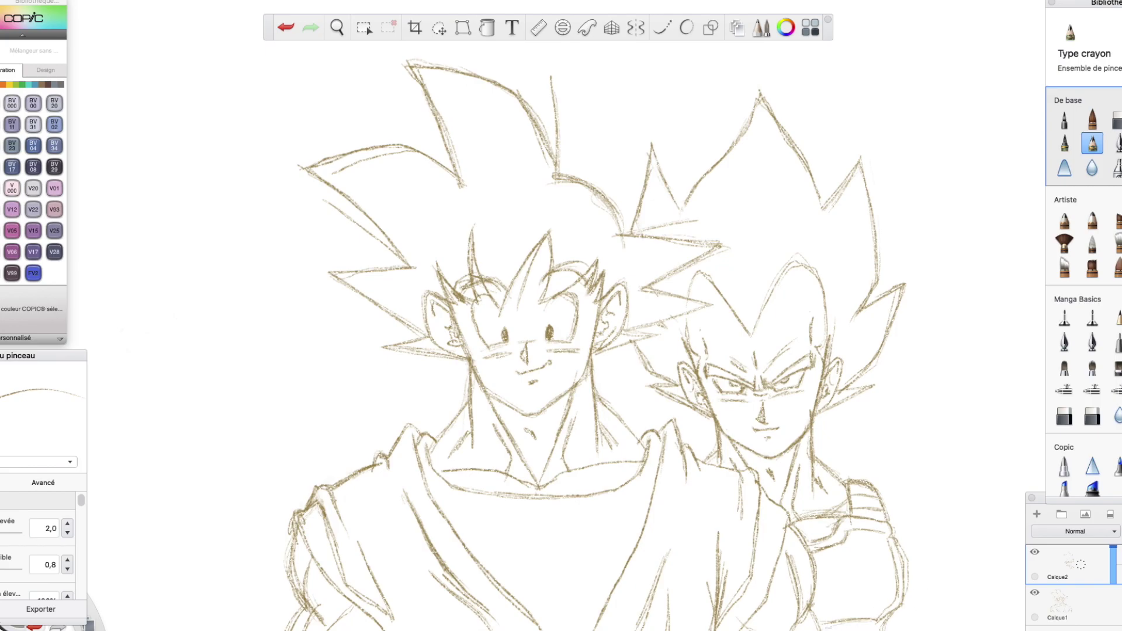
mouse_move(878, 487)
mouse_down()
mouse_move(923, 521)
mouse_move(927, 560)
mouse_move(943, 562)
mouse_up()
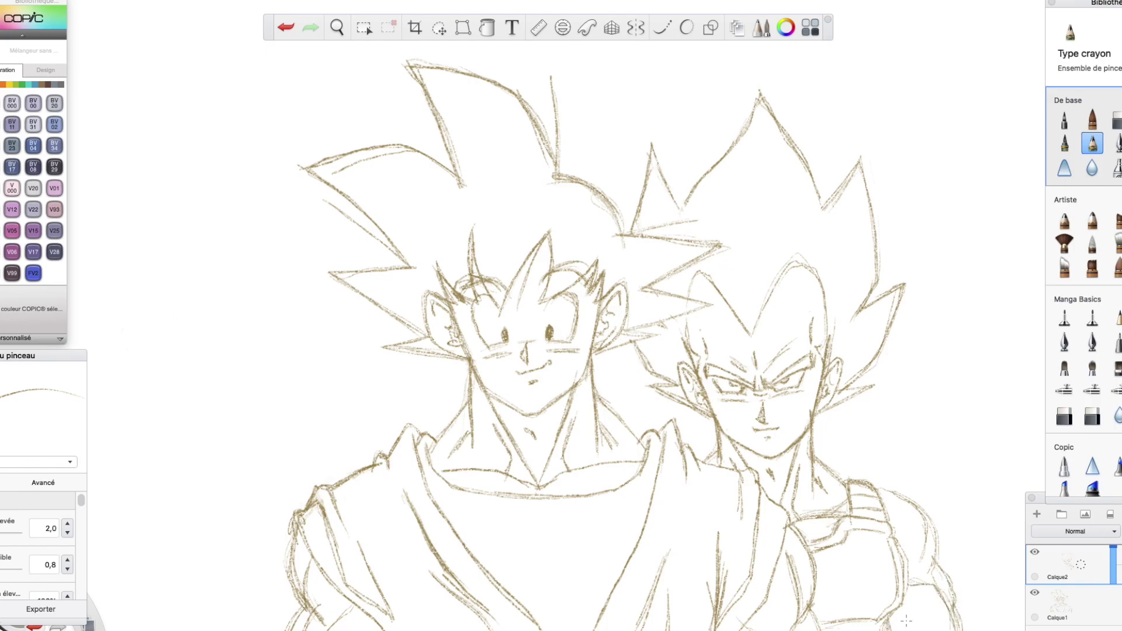
Clean up the second character's brow wrinkles and temple lines, alternating the hard eraser and pencil.
click(1114, 124)
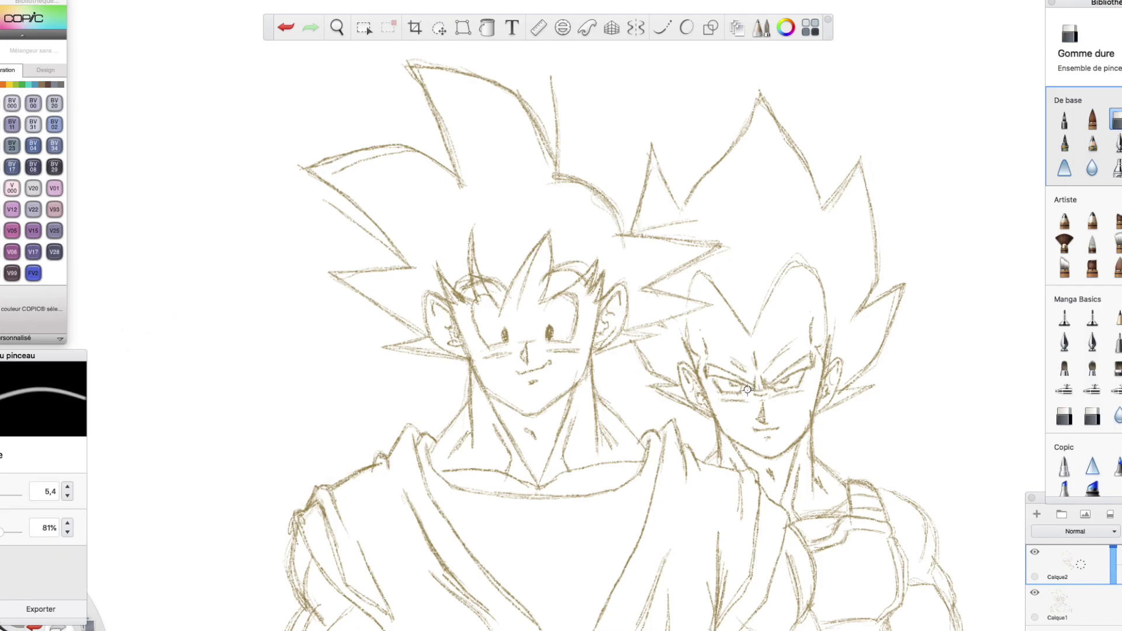
click(1090, 146)
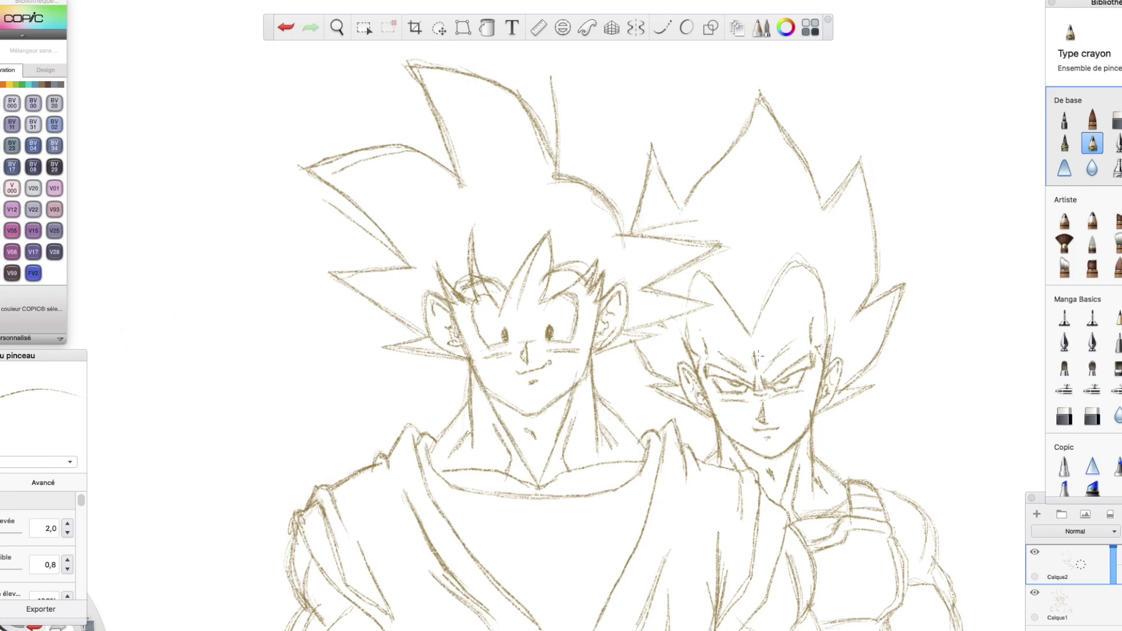
key(e)
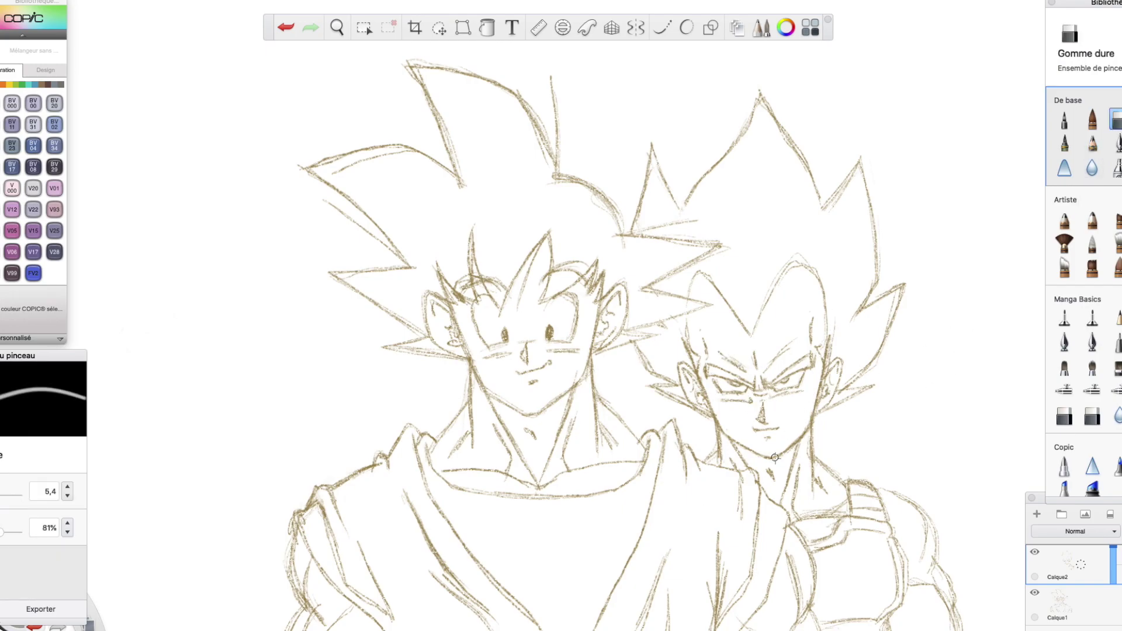
drag(834, 316, 829, 362)
click(1092, 143)
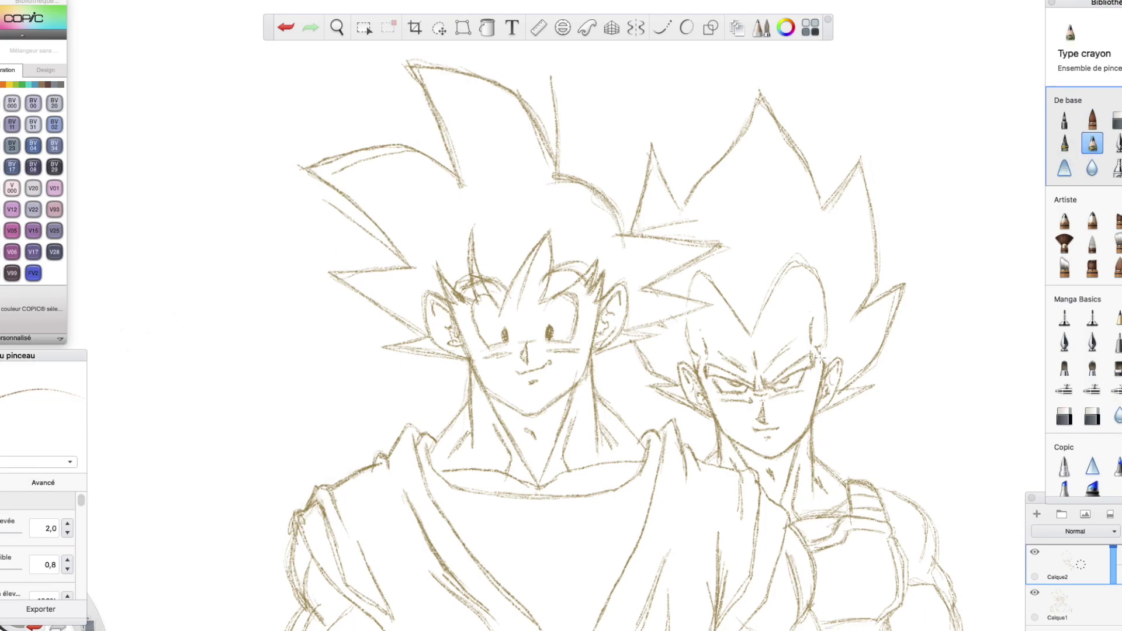
drag(821, 306, 826, 344)
key(e)
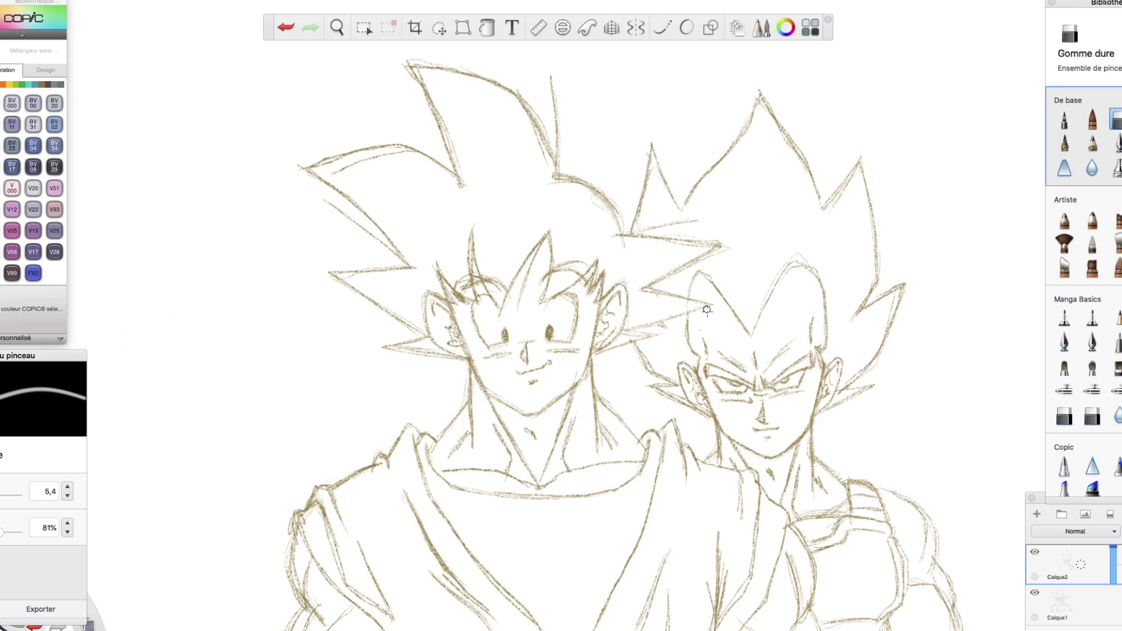
click(1094, 145)
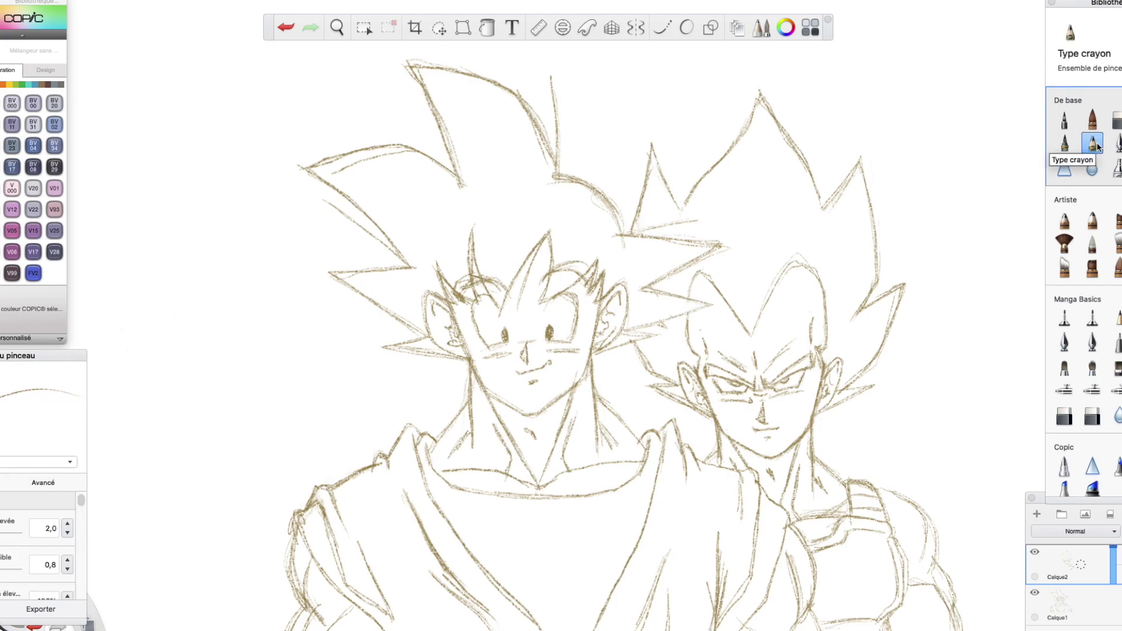
key(e)
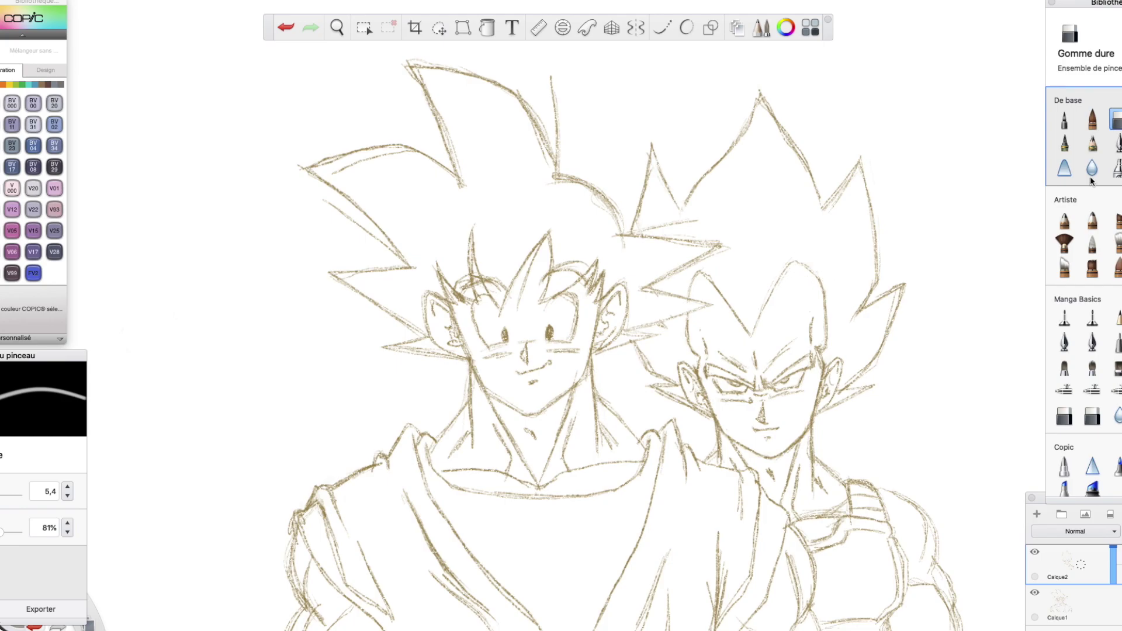
click(1091, 151)
Darken the second character's hair spike contours and erase the stray lines around them.
drag(861, 165, 868, 239)
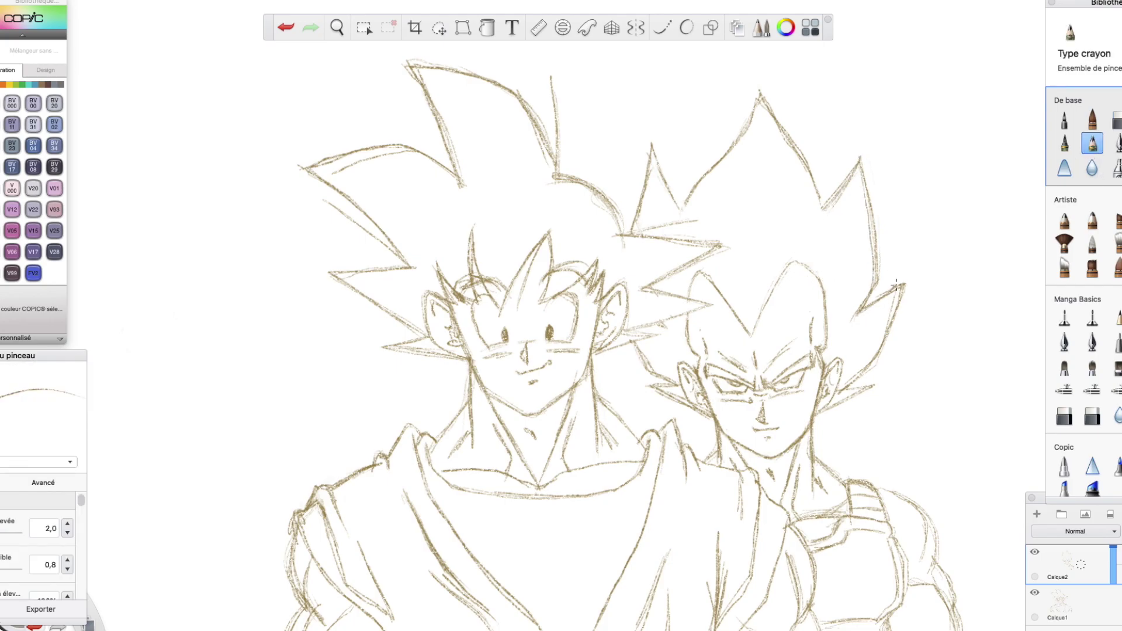
mouse_move(686, 206)
mouse_down()
mouse_move(759, 95)
mouse_move(821, 209)
mouse_move(650, 146)
mouse_up()
click(1115, 121)
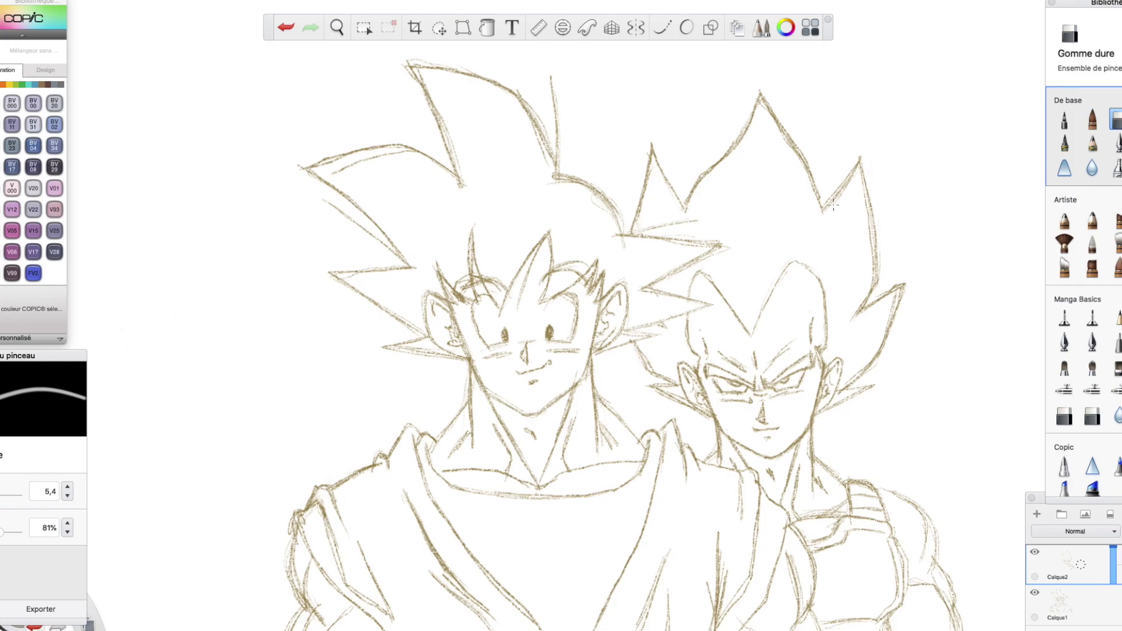
mouse_move(880, 294)
mouse_down()
mouse_move(903, 284)
mouse_move(848, 315)
mouse_up()
key(e)
drag(871, 213, 877, 295)
drag(903, 291, 877, 346)
Tidy and darken the second character's widow's-peak hairline and reinforce the shoulder contour.
key(e)
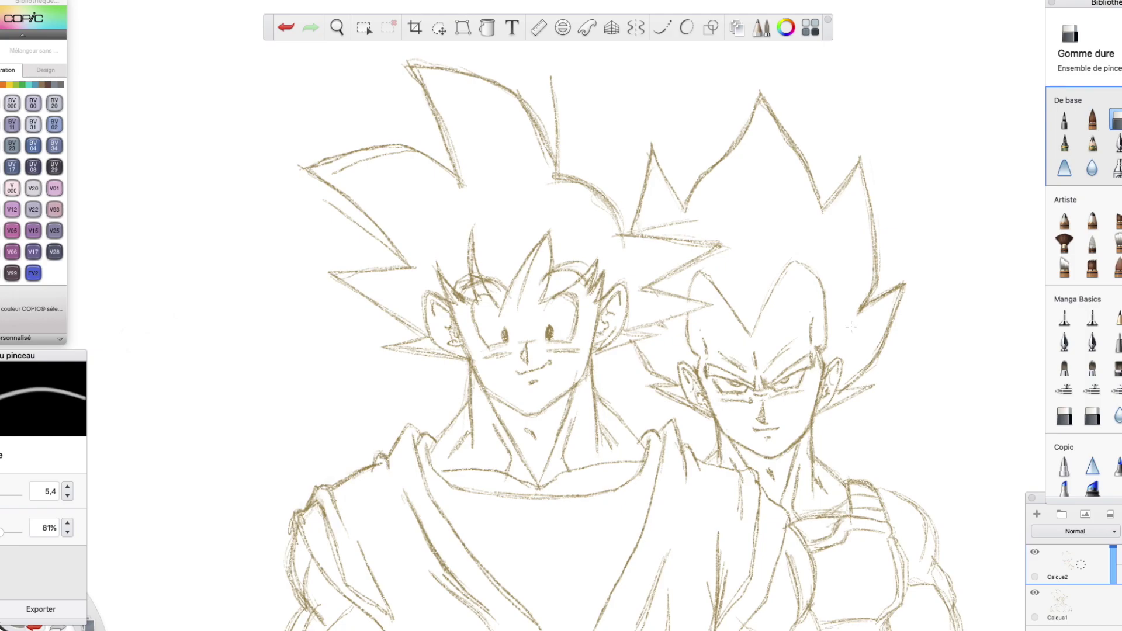
key(e)
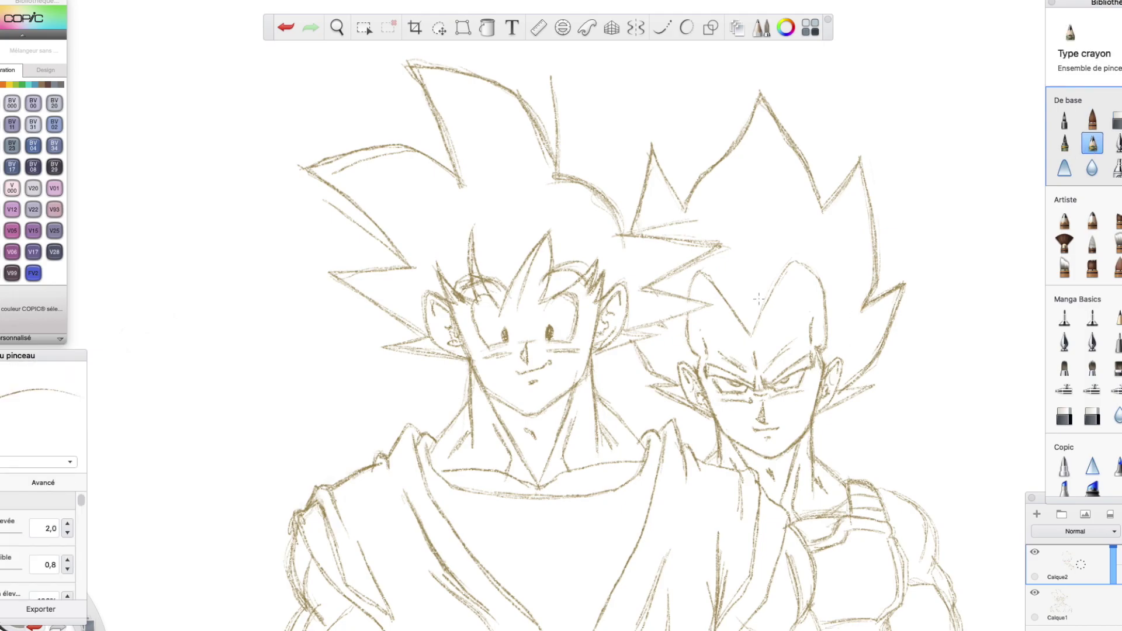
drag(707, 277, 738, 315)
key(e)
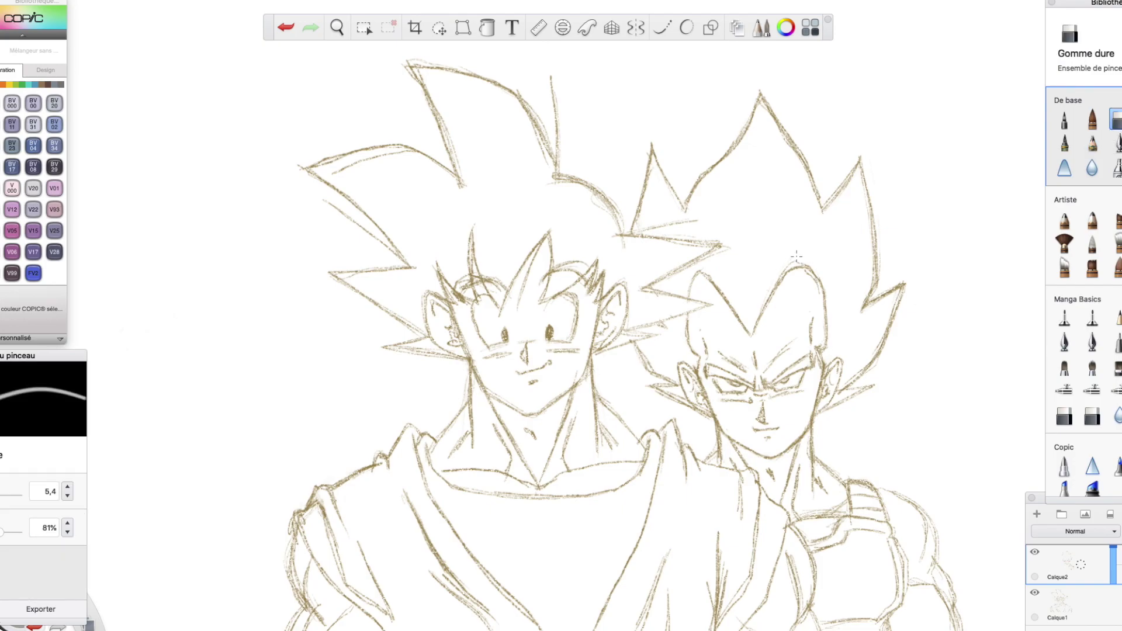
click(1094, 147)
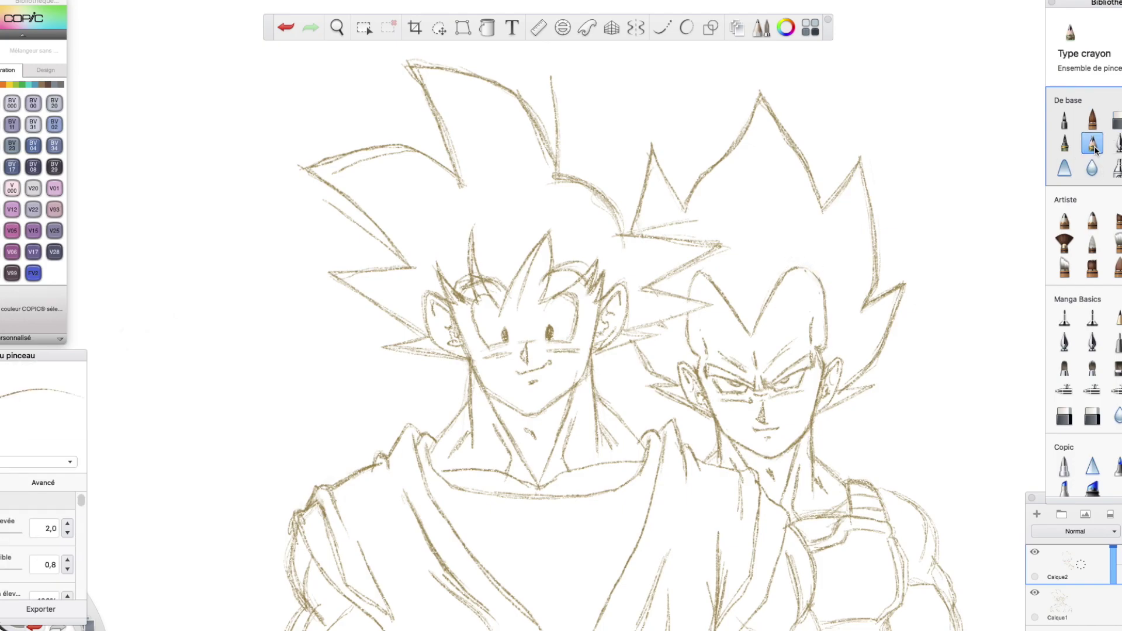
mouse_move(879, 493)
mouse_down()
mouse_move(928, 549)
mouse_move(942, 541)
mouse_move(942, 569)
mouse_up()
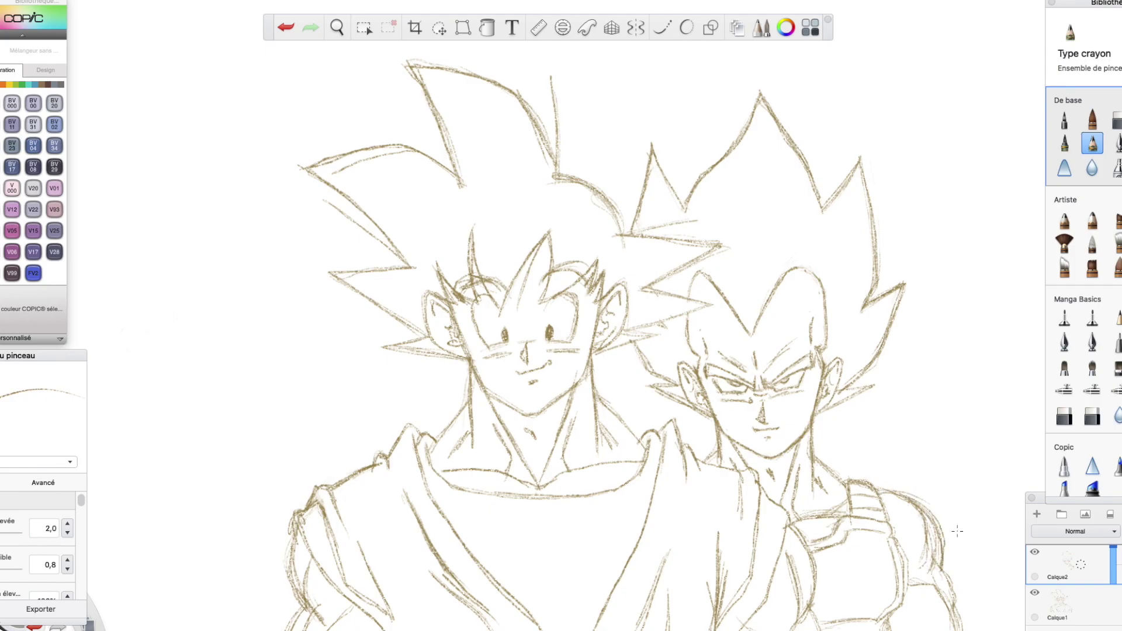
On layer Calque1, erase the stray construction lines over the first character's forehead and hair.
key(e)
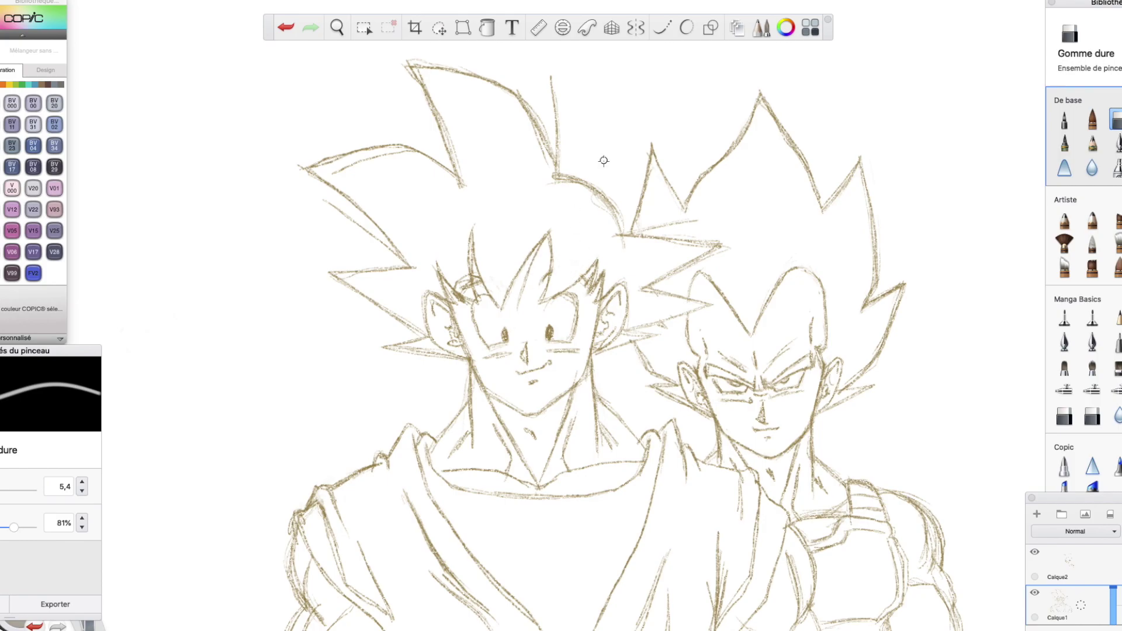
drag(463, 270, 470, 220)
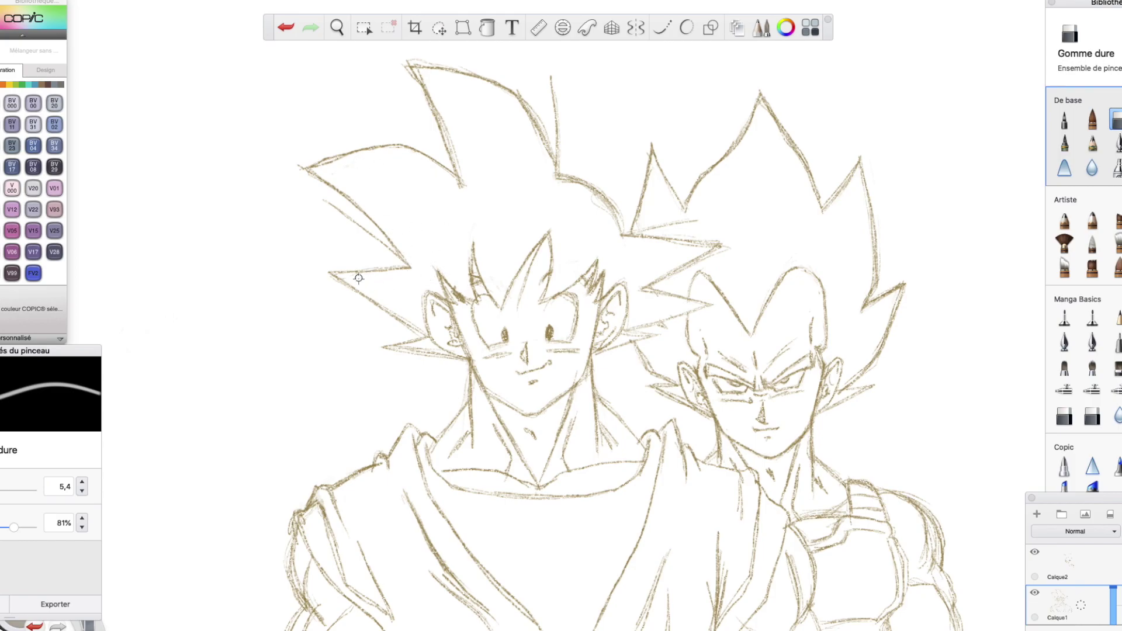
click(1091, 143)
Add a new layer and sketch a third character's rounded jaw on the empty side of the first character.
click(1037, 513)
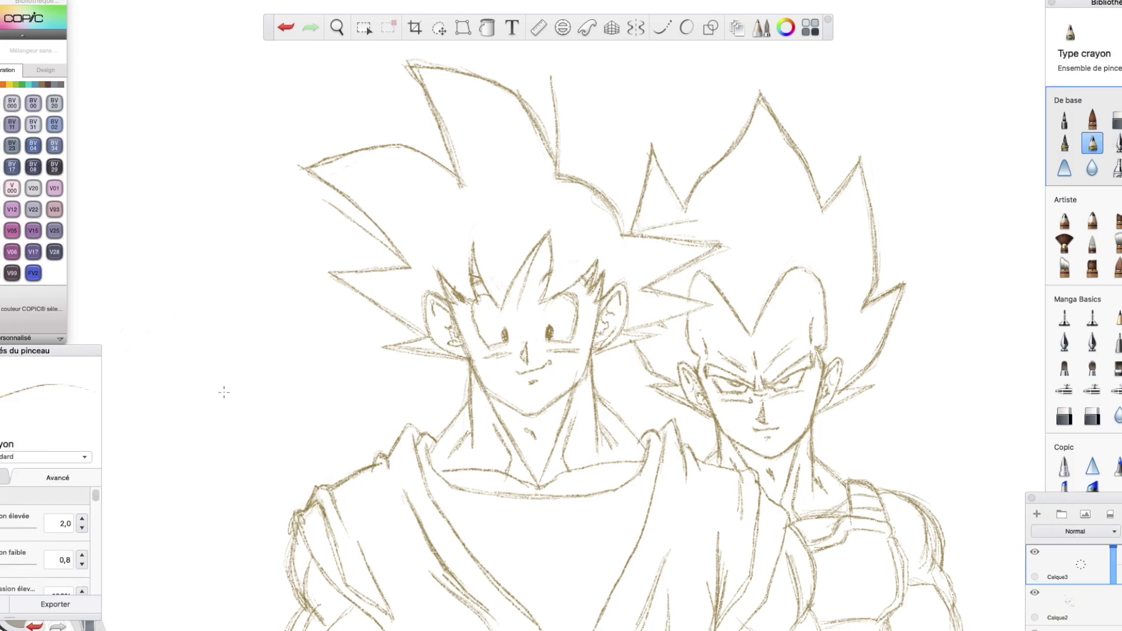
drag(212, 484, 248, 502)
mouse_move(177, 398)
mouse_down()
mouse_move(248, 503)
mouse_move(297, 487)
mouse_move(316, 399)
mouse_up()
drag(280, 489, 318, 399)
drag(283, 488, 320, 397)
drag(240, 500, 171, 388)
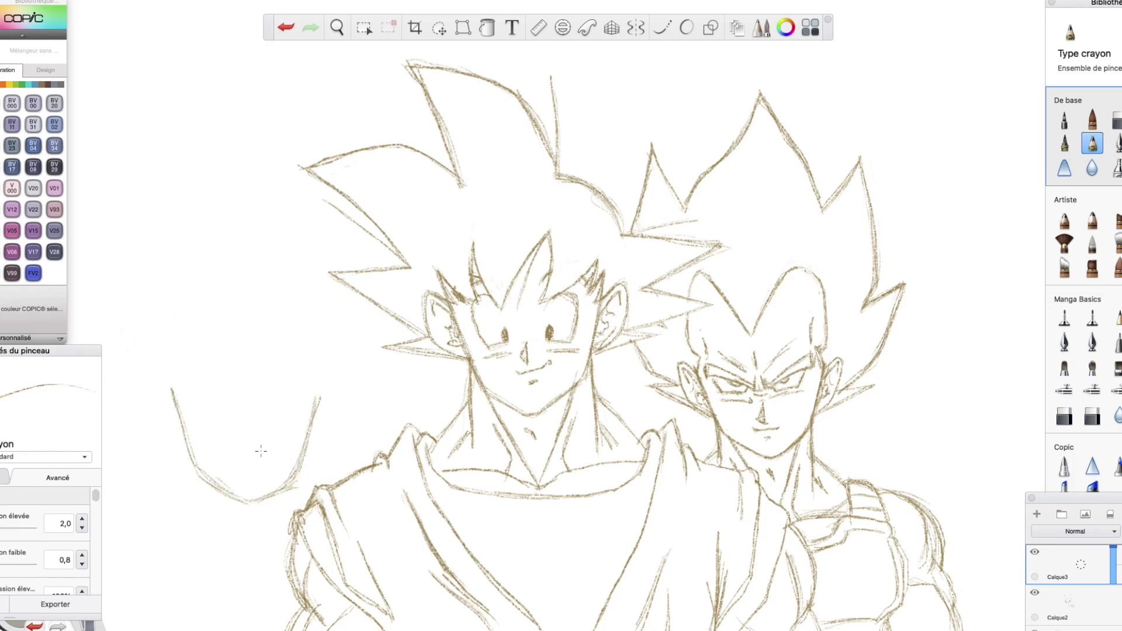
Sketch the outlines of the third character's two ears and the upper sides of the face.
drag(159, 418, 185, 453)
drag(149, 389, 167, 442)
mouse_move(319, 402)
mouse_down()
mouse_move(333, 437)
mouse_move(307, 467)
mouse_up()
mouse_move(169, 396)
mouse_down()
mouse_move(175, 447)
mouse_move(249, 502)
mouse_move(295, 480)
mouse_move(326, 384)
mouse_up()
Correct the third character's ear and jaw contours with the hard eraser and pencil.
click(1114, 141)
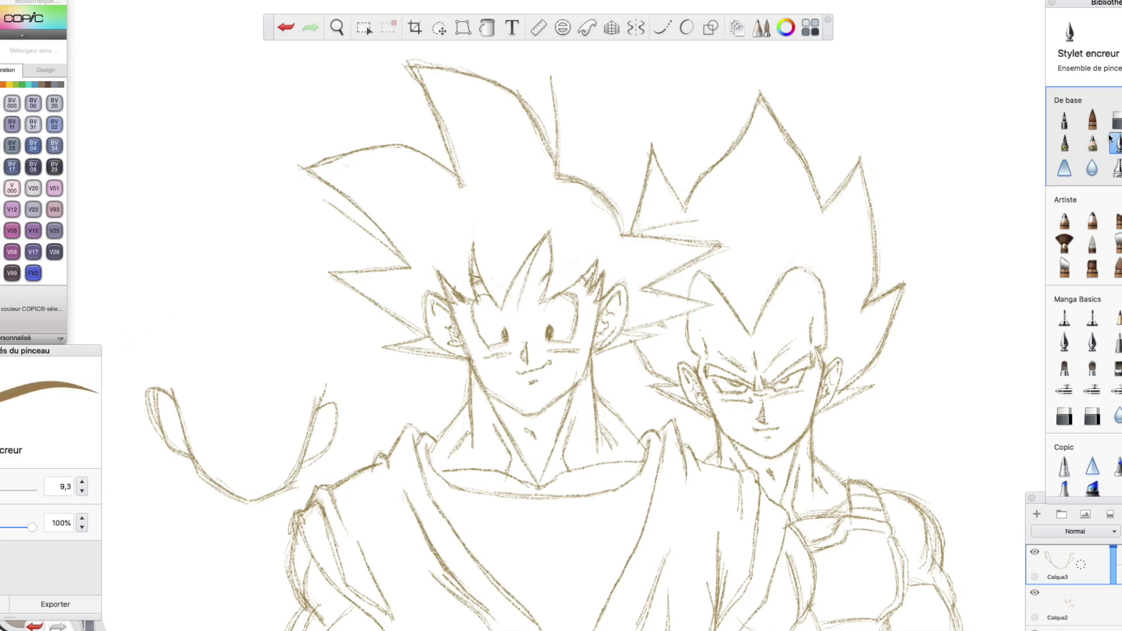
click(1115, 120)
drag(149, 392, 151, 418)
drag(297, 487, 269, 499)
mouse_move(321, 457)
mouse_down()
mouse_move(289, 480)
mouse_move(323, 389)
mouse_up()
click(1092, 143)
drag(296, 483, 316, 412)
click(1114, 120)
key(e)
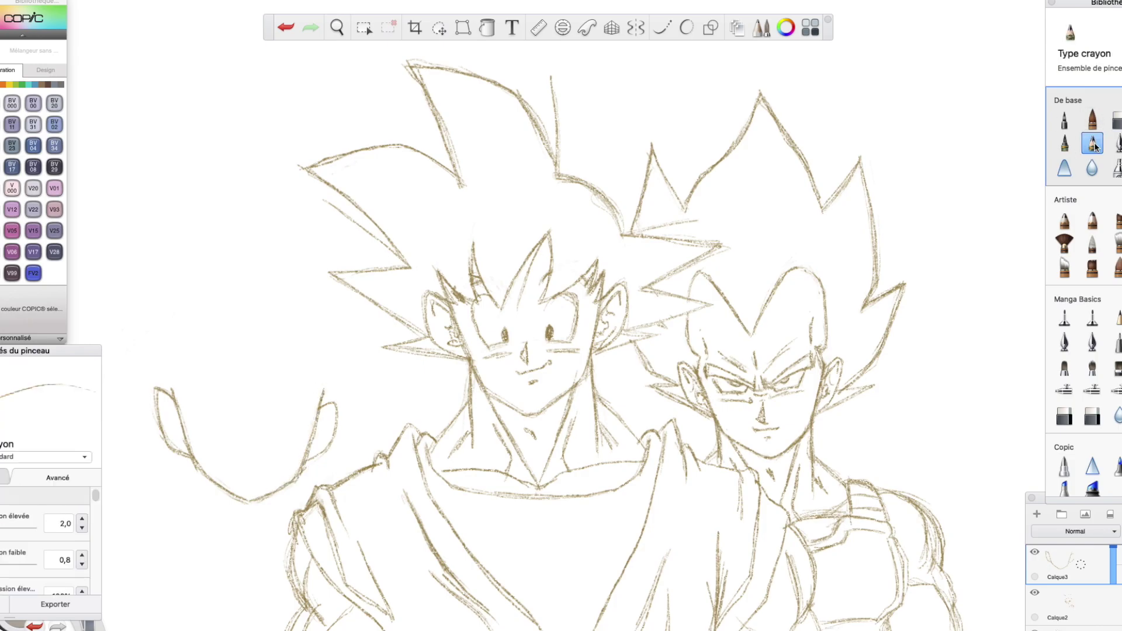
Sketch the third character's large round eyes with small pupils and a straight mouth.
drag(255, 451, 296, 457)
mouse_move(203, 431)
mouse_down()
mouse_move(205, 395)
mouse_move(209, 443)
mouse_move(287, 452)
mouse_move(301, 416)
mouse_move(269, 410)
mouse_up()
mouse_move(290, 451)
mouse_down()
mouse_move(302, 416)
mouse_move(283, 399)
mouse_up()
mouse_move(288, 452)
mouse_down()
mouse_move(231, 430)
mouse_move(270, 435)
mouse_up()
drag(225, 464, 277, 465)
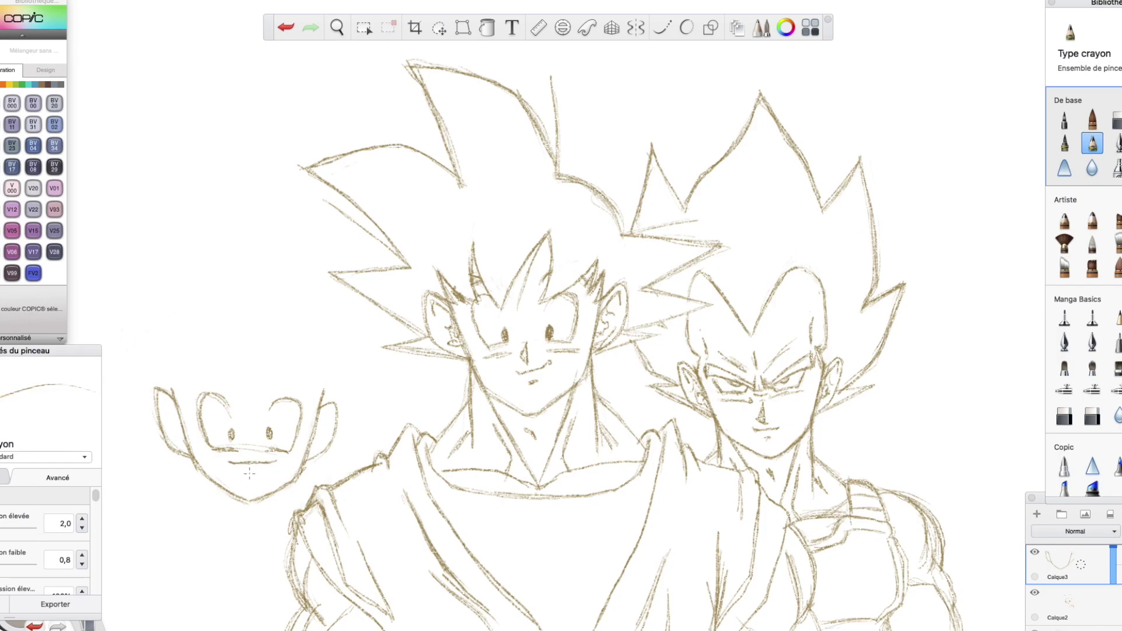
Sketch the third character's round bald skull and erase the excess contour strokes.
mouse_move(170, 387)
mouse_down()
mouse_move(166, 344)
mouse_move(195, 274)
mouse_move(221, 271)
mouse_up()
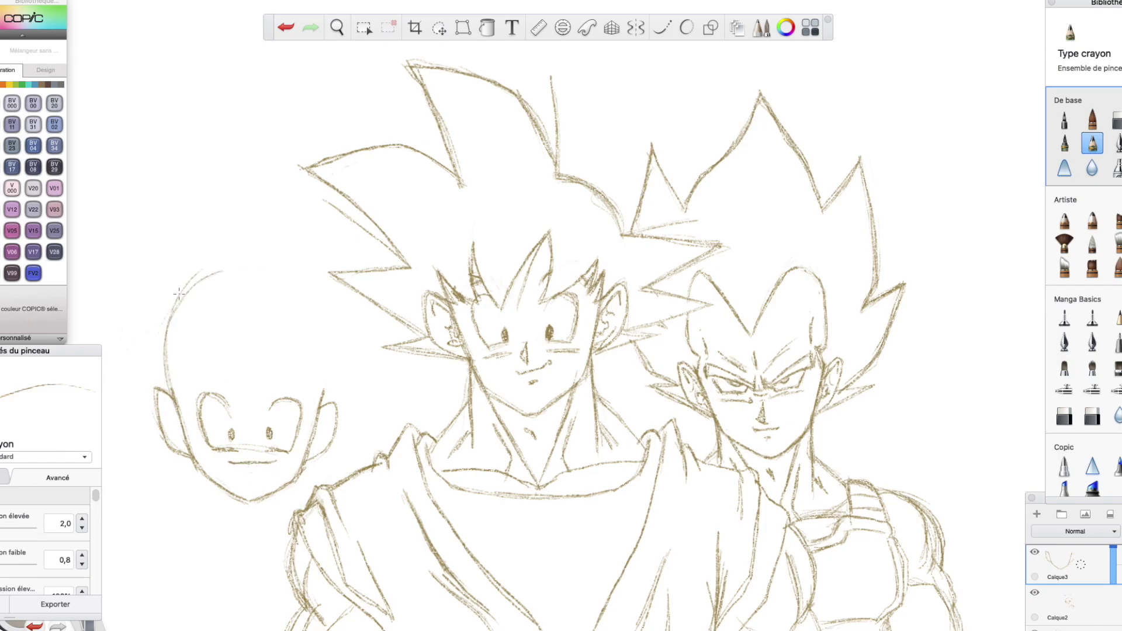
mouse_move(320, 425)
mouse_down()
mouse_move(331, 328)
mouse_move(290, 276)
mouse_up()
mouse_move(319, 333)
mouse_down()
mouse_move(244, 276)
mouse_move(169, 387)
mouse_up()
drag(224, 279, 168, 360)
mouse_move(239, 275)
mouse_down()
mouse_move(220, 282)
mouse_move(171, 380)
mouse_up()
drag(199, 296, 163, 374)
mouse_move(213, 288)
mouse_down()
mouse_move(163, 365)
mouse_move(167, 385)
mouse_up()
click(1117, 120)
mouse_move(171, 342)
mouse_down()
mouse_move(205, 267)
mouse_move(228, 268)
mouse_move(188, 276)
mouse_move(238, 272)
mouse_move(223, 267)
mouse_move(162, 366)
mouse_move(189, 327)
mouse_up()
drag(324, 293, 281, 262)
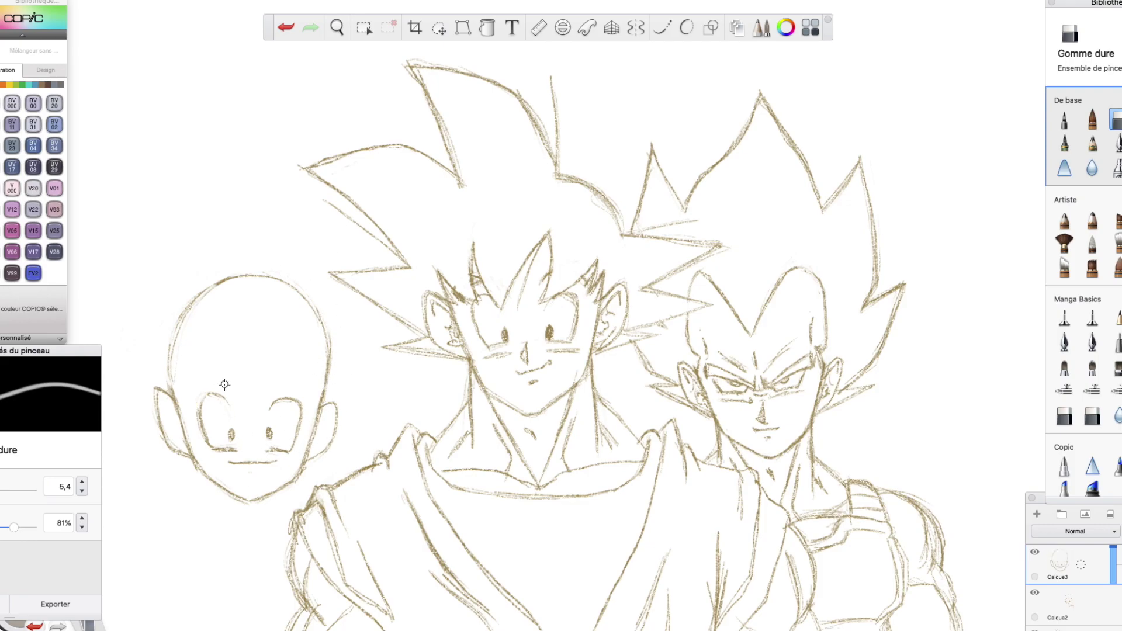
Sketch the third character's thick, slanted eyebrows above the eyes.
click(1091, 144)
mouse_move(187, 373)
mouse_down()
mouse_move(233, 394)
mouse_move(181, 382)
mouse_move(199, 368)
mouse_up()
drag(225, 384, 184, 365)
mouse_move(182, 379)
mouse_down()
mouse_move(231, 393)
mouse_move(267, 395)
mouse_move(314, 366)
mouse_move(315, 385)
mouse_move(287, 380)
mouse_move(319, 380)
mouse_up()
drag(270, 392, 318, 367)
drag(319, 368, 317, 382)
mouse_move(184, 366)
mouse_down()
mouse_move(179, 380)
mouse_move(231, 392)
mouse_up()
Draw two vertical guides on the bald forehead and mark six dots along them in two columns.
mouse_move(231, 318)
mouse_down()
mouse_move(231, 367)
mouse_move(265, 370)
mouse_up()
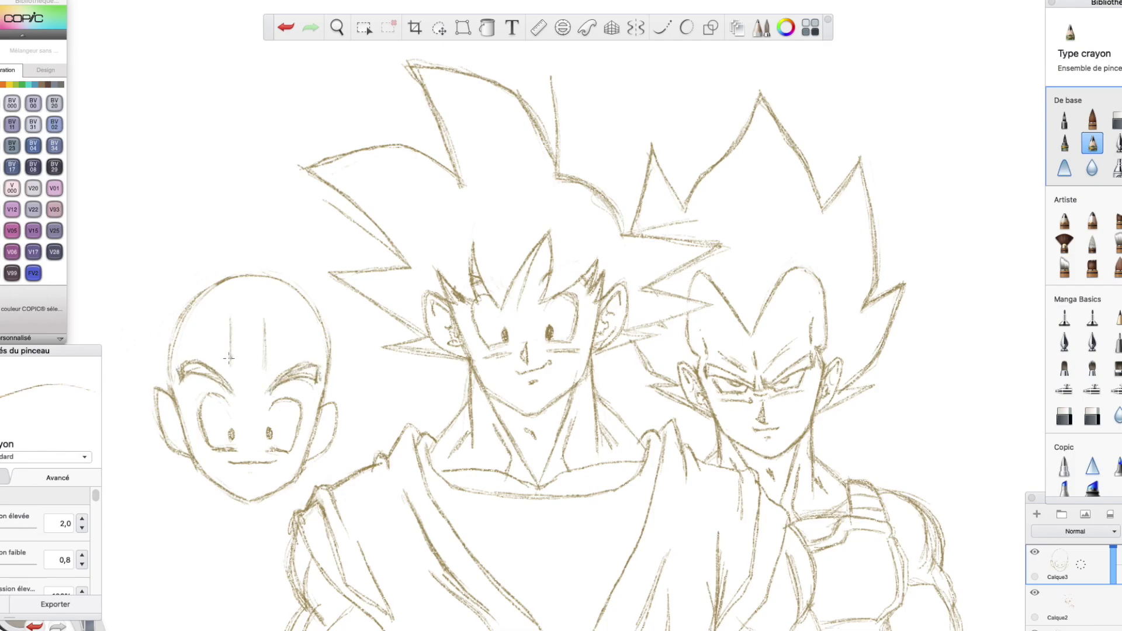
drag(230, 321, 265, 360)
drag(264, 339, 265, 342)
drag(263, 320, 265, 326)
drag(264, 355, 266, 355)
key(e)
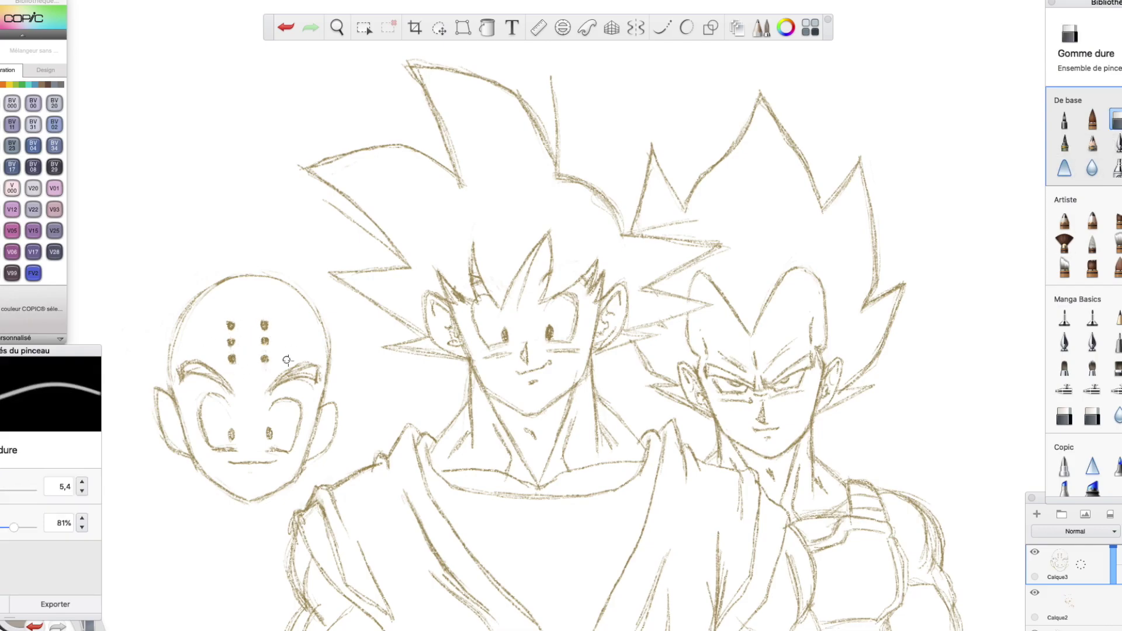
Reinforce the third character's skull contour and refine both ears, adding inner-ear detail.
key(e)
mouse_move(322, 395)
mouse_down()
mouse_move(330, 330)
mouse_move(256, 276)
mouse_up()
mouse_move(175, 404)
mouse_down()
mouse_move(156, 423)
mouse_move(177, 415)
mouse_move(167, 406)
mouse_move(181, 441)
mouse_up()
drag(337, 397, 320, 409)
key(e)
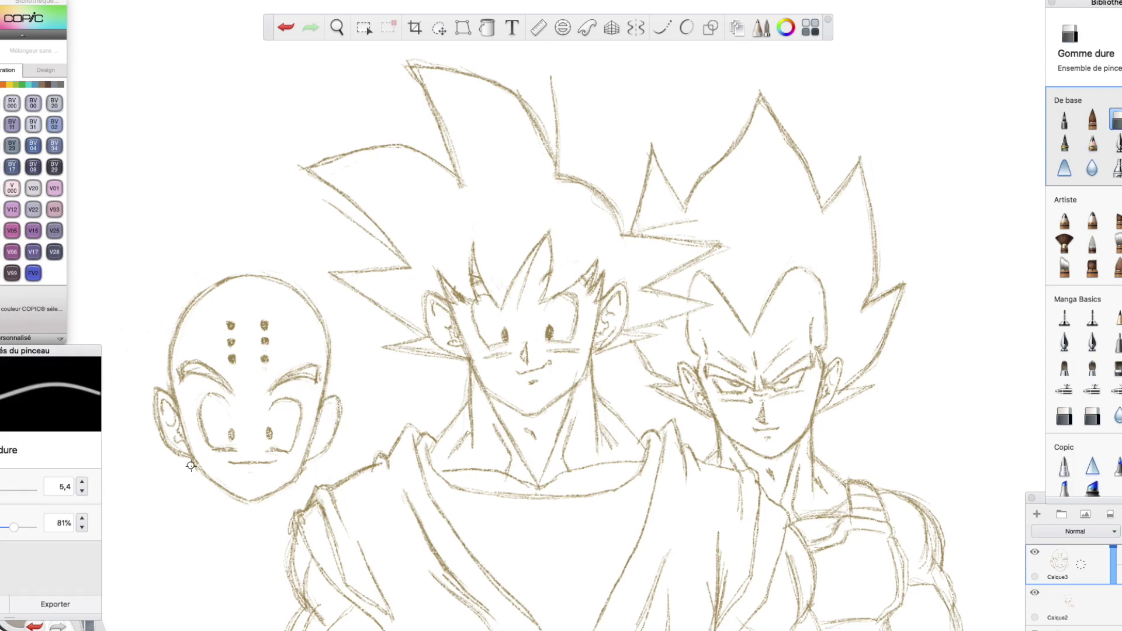
key(e)
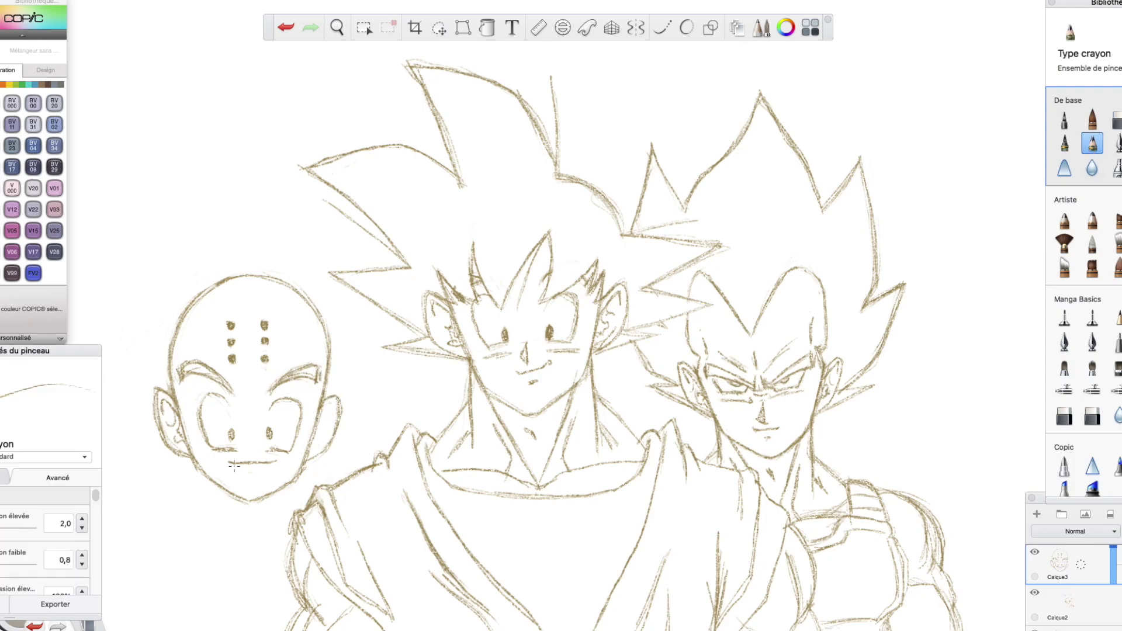
Strengthen the third character's mouth and eye outlines and add the folds inside the ear nearest the first character.
drag(203, 453, 278, 462)
drag(228, 408, 197, 412)
drag(333, 405, 323, 416)
mouse_move(322, 426)
mouse_down()
mouse_move(313, 447)
mouse_move(329, 431)
mouse_up()
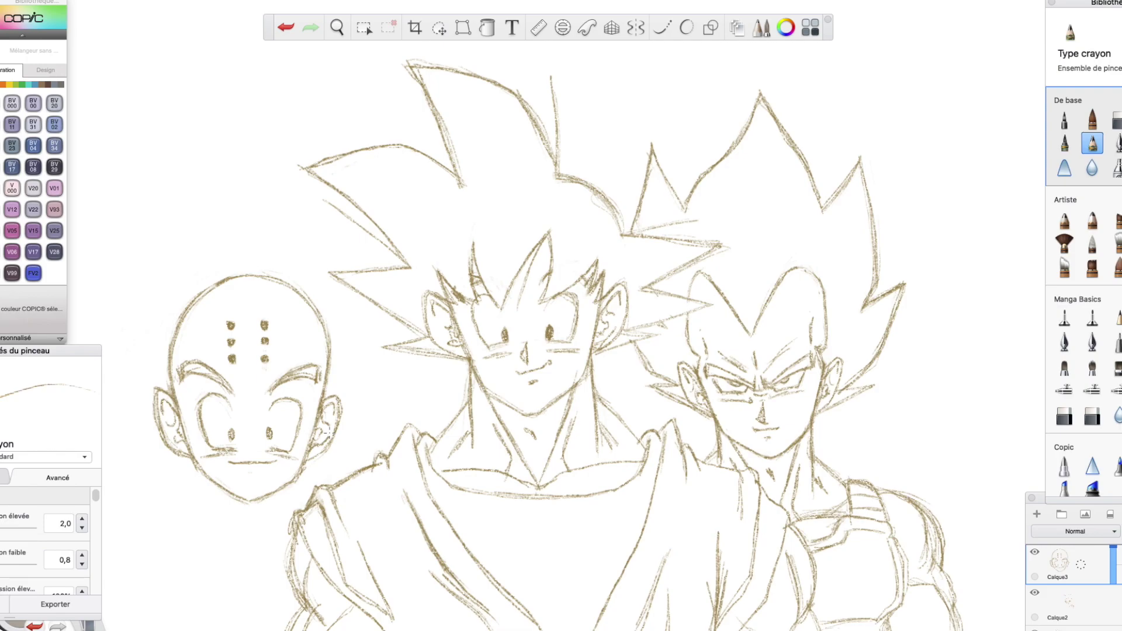
Sketch both sides of the bald character's neck and the start of the shoulder line.
drag(215, 472, 218, 506)
drag(280, 489, 284, 512)
drag(193, 514, 217, 506)
Lasso the bald character's head and neck, scale it down slightly and move it lower beside the first hero's shoulder.
click(438, 29)
mouse_move(150, 271)
mouse_down()
mouse_move(236, 545)
mouse_move(310, 200)
mouse_up()
drag(375, 484, 367, 573)
click(395, 517)
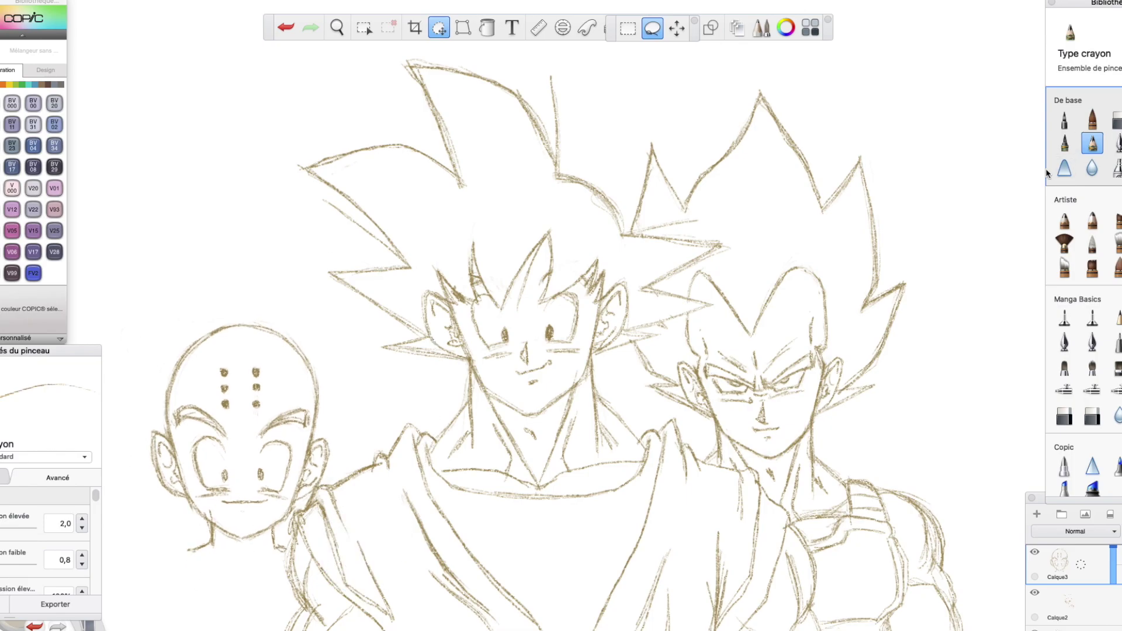
key(Escape)
Sketch the bald character's collar, outer shoulder and sleeve with fabric folds below the neck.
mouse_move(185, 543)
mouse_down()
mouse_move(184, 568)
mouse_move(221, 630)
mouse_move(161, 565)
mouse_up()
drag(169, 553, 156, 571)
drag(87, 352, 150, 14)
drag(156, 560, 119, 620)
drag(113, 578, 95, 600)
drag(115, 570, 121, 624)
drag(158, 554, 116, 569)
drag(158, 559, 121, 568)
mouse_move(130, 630)
mouse_down()
mouse_move(135, 605)
mouse_move(193, 627)
mouse_up()
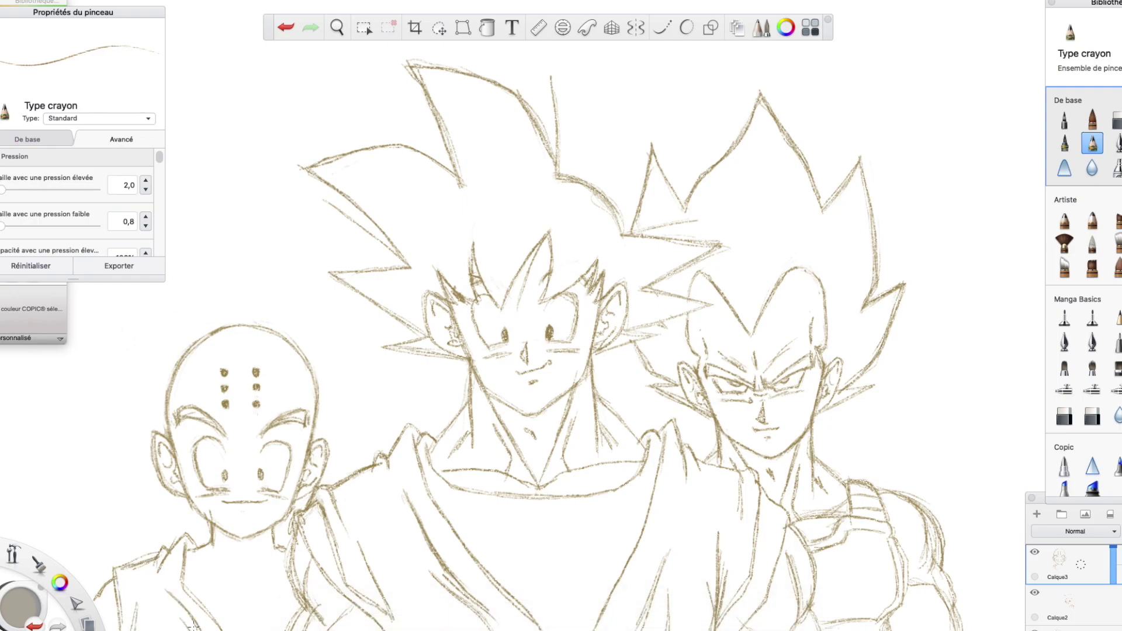
Add the bald character's collarbones and neck muscles, and draw the collar edge beside the first hero.
mouse_move(247, 578)
mouse_down()
mouse_move(190, 565)
mouse_move(299, 563)
mouse_up()
drag(224, 546, 246, 580)
drag(250, 583, 293, 539)
drag(296, 534, 289, 559)
Reinforce the bald character's skull contour, then erase stray lines along the skull and under the eyes.
mouse_move(313, 433)
mouse_down()
mouse_move(310, 365)
mouse_move(243, 320)
mouse_up()
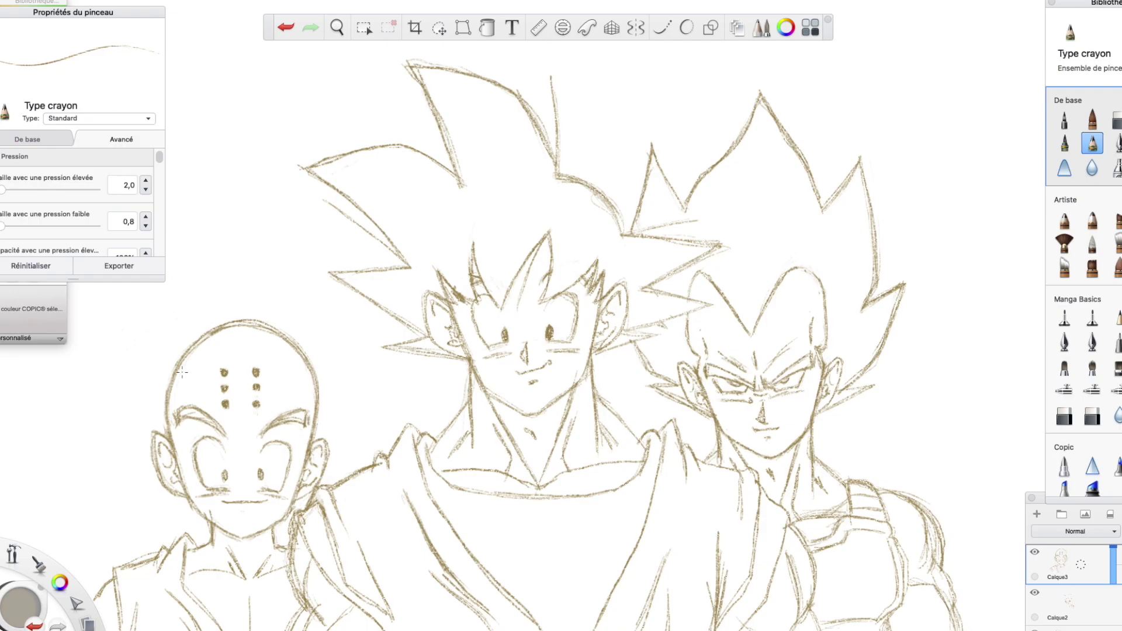
key(e)
mouse_move(210, 334)
mouse_down()
mouse_move(261, 336)
mouse_move(306, 364)
mouse_move(311, 438)
mouse_up()
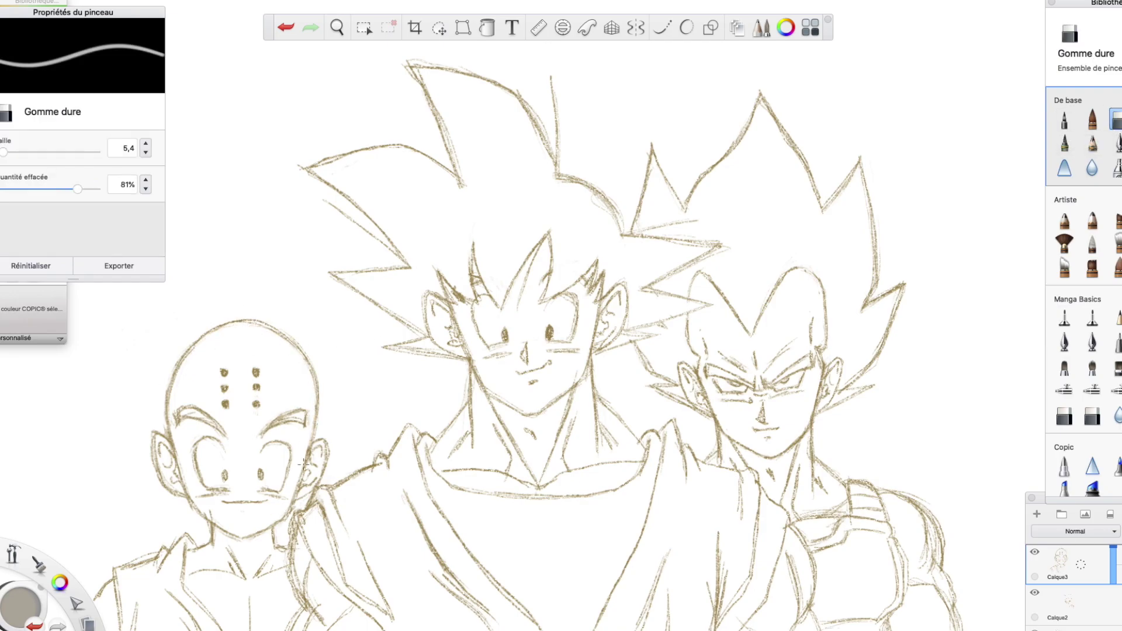
key(e)
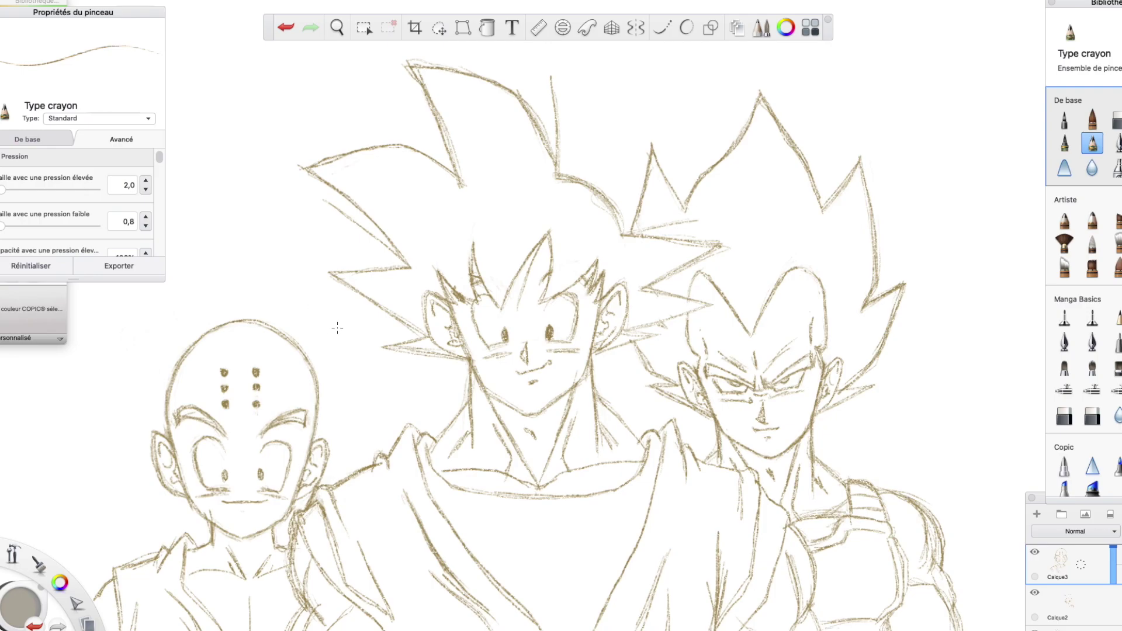
key(e)
drag(197, 486, 286, 486)
On layer Calque1, refine the first hero's neck-to-shoulder line and eye outline with the pencil.
click(1092, 144)
drag(1102, 500, 1099, 429)
click(1088, 565)
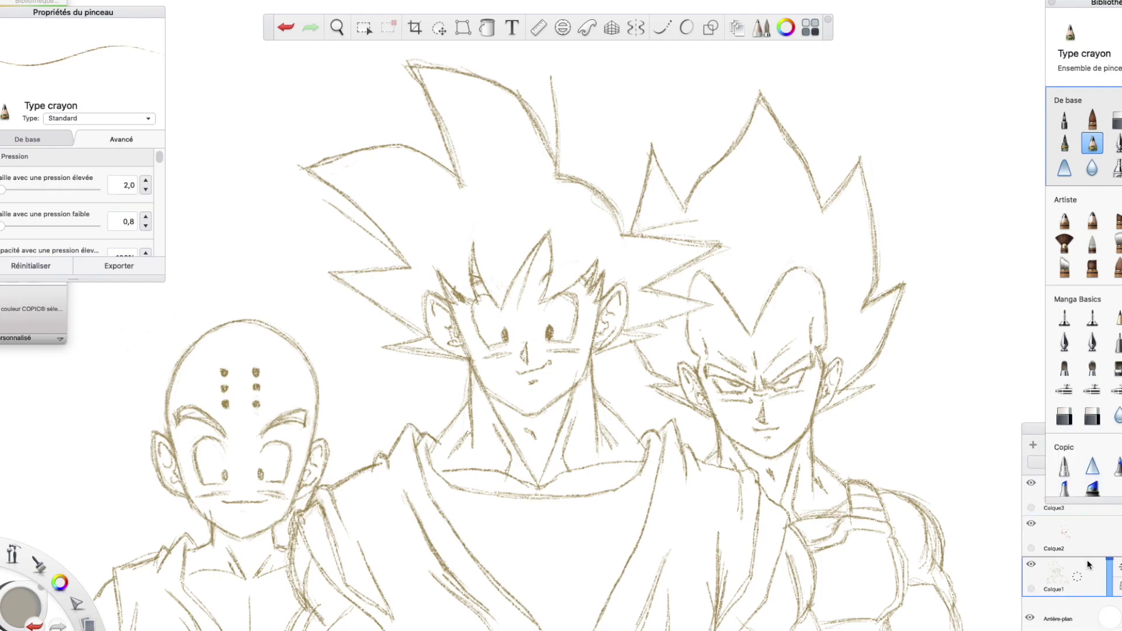
drag(460, 419, 431, 454)
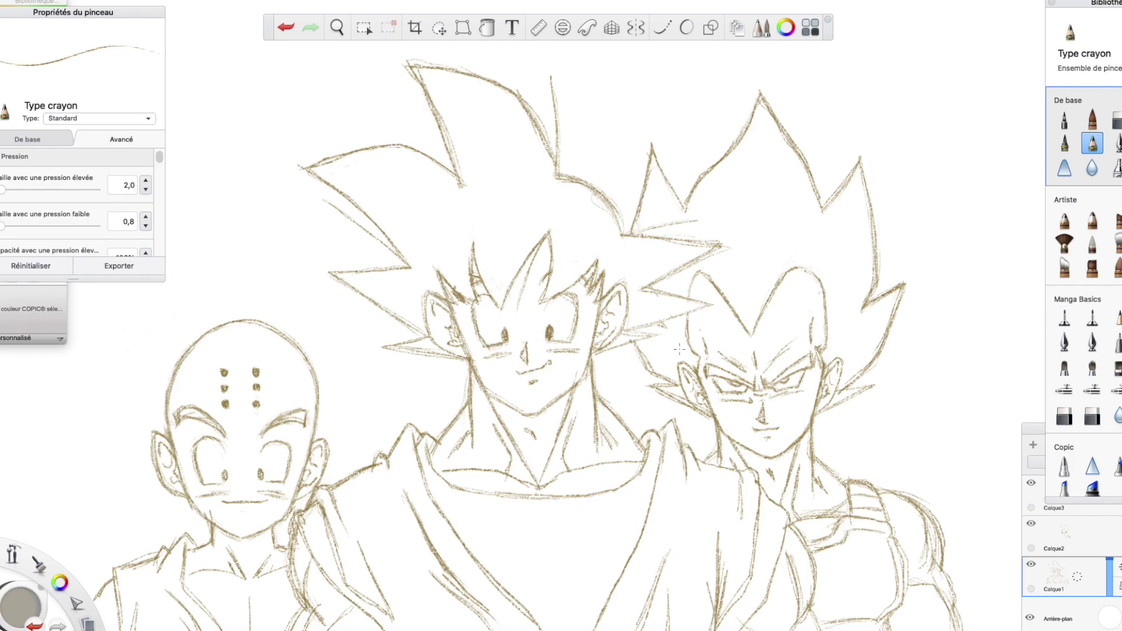
key(e)
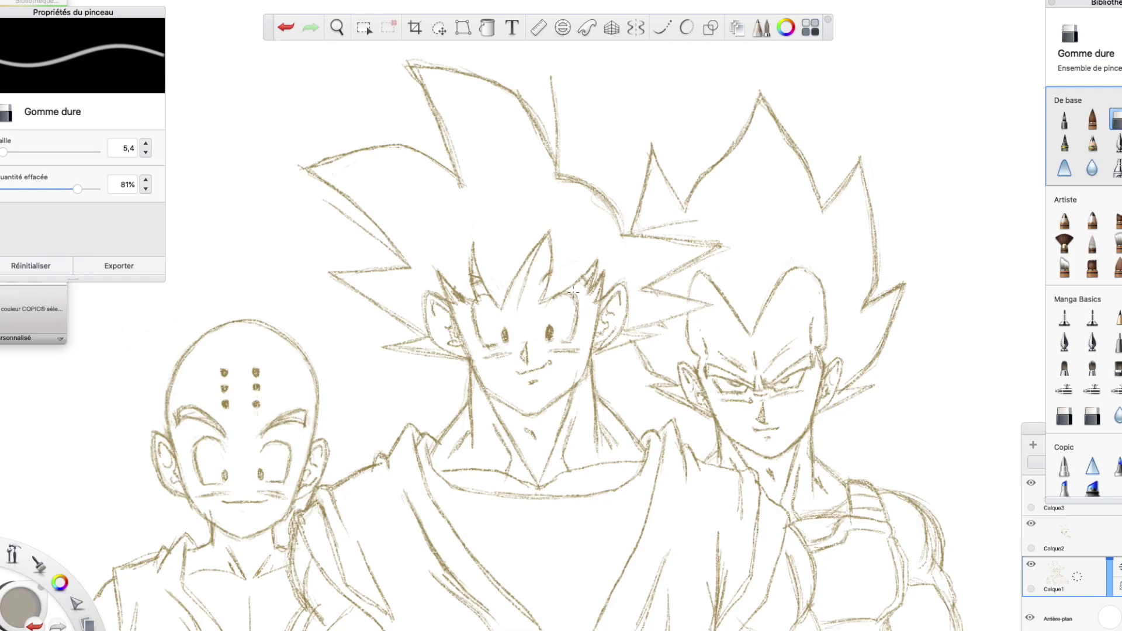
key(e)
drag(475, 324, 486, 346)
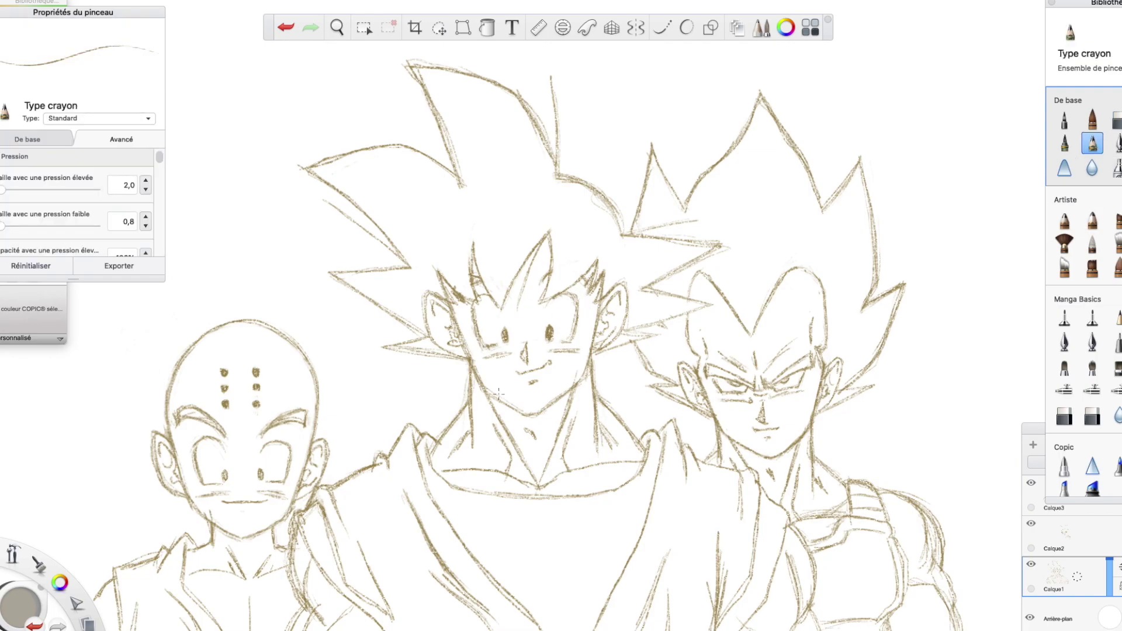
Erase the first hero's jawline beside the mouth and redraw it from the chin up to the ear.
key(e)
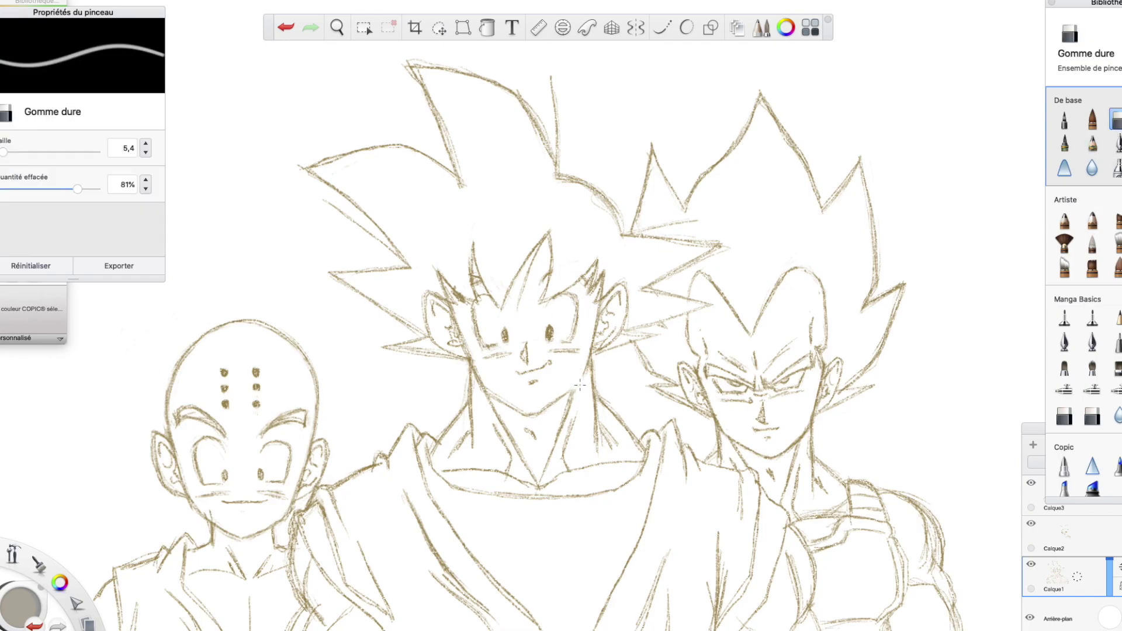
click(1090, 146)
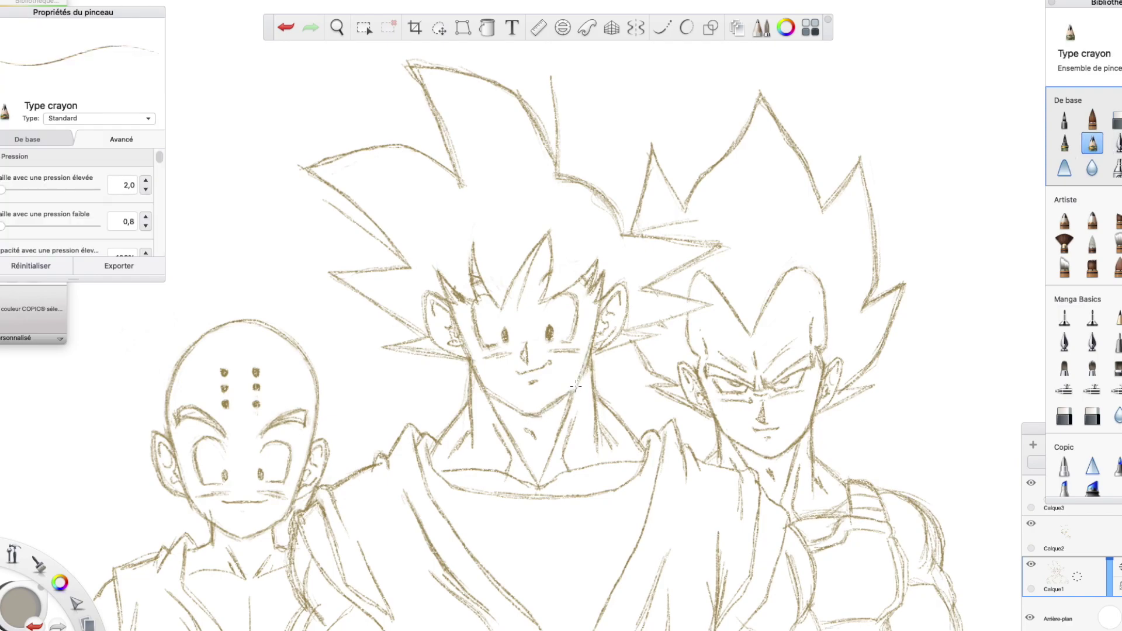
key(e)
mouse_move(540, 398)
mouse_down()
mouse_move(527, 417)
mouse_move(565, 398)
mouse_move(583, 367)
mouse_up()
key(e)
mouse_move(538, 407)
mouse_down()
mouse_move(575, 386)
mouse_move(584, 350)
mouse_move(568, 390)
mouse_up()
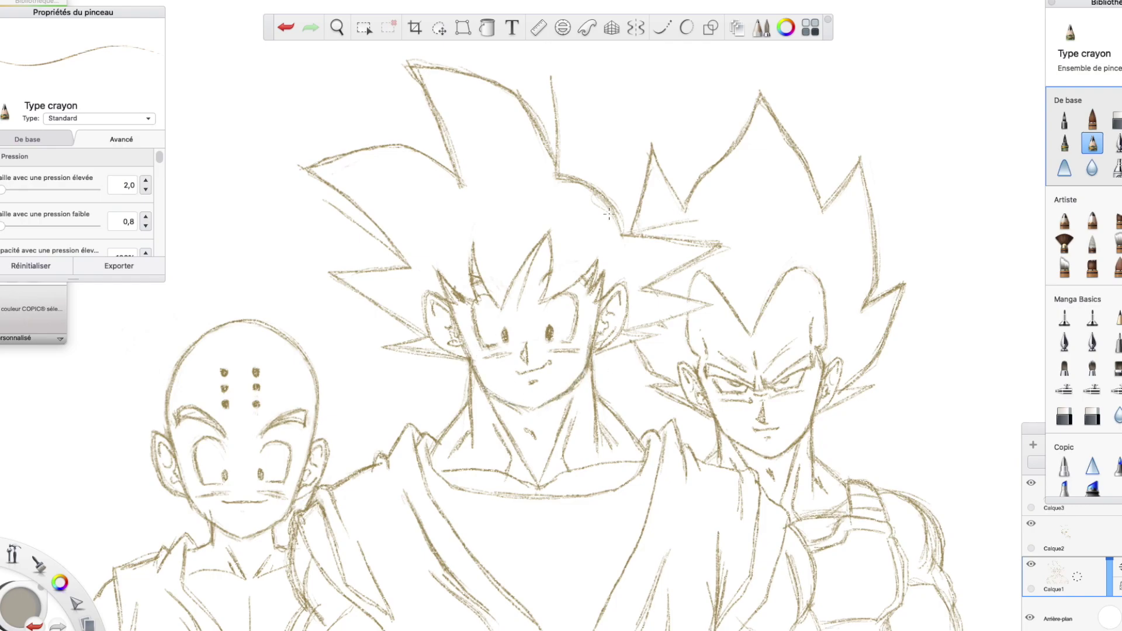
mouse_move(493, 390)
mouse_down()
mouse_move(538, 413)
mouse_move(578, 385)
mouse_move(600, 302)
mouse_up()
Clean up and darken both sides of the first hero's jaw, and strengthen the hair spikes beside the armoured character.
key(e)
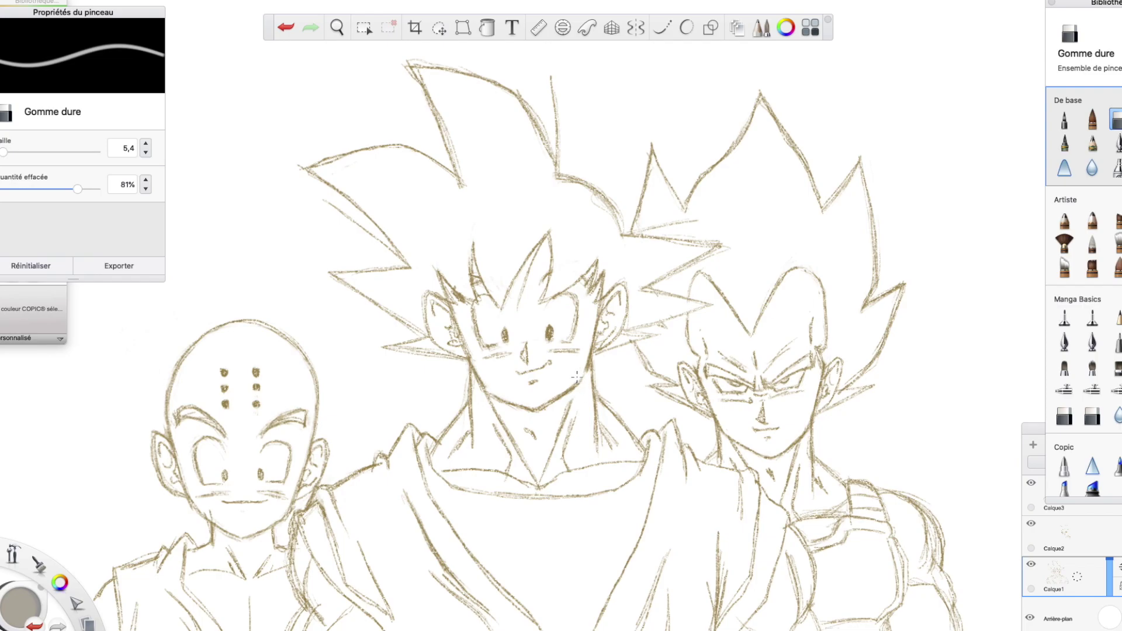
click(1093, 145)
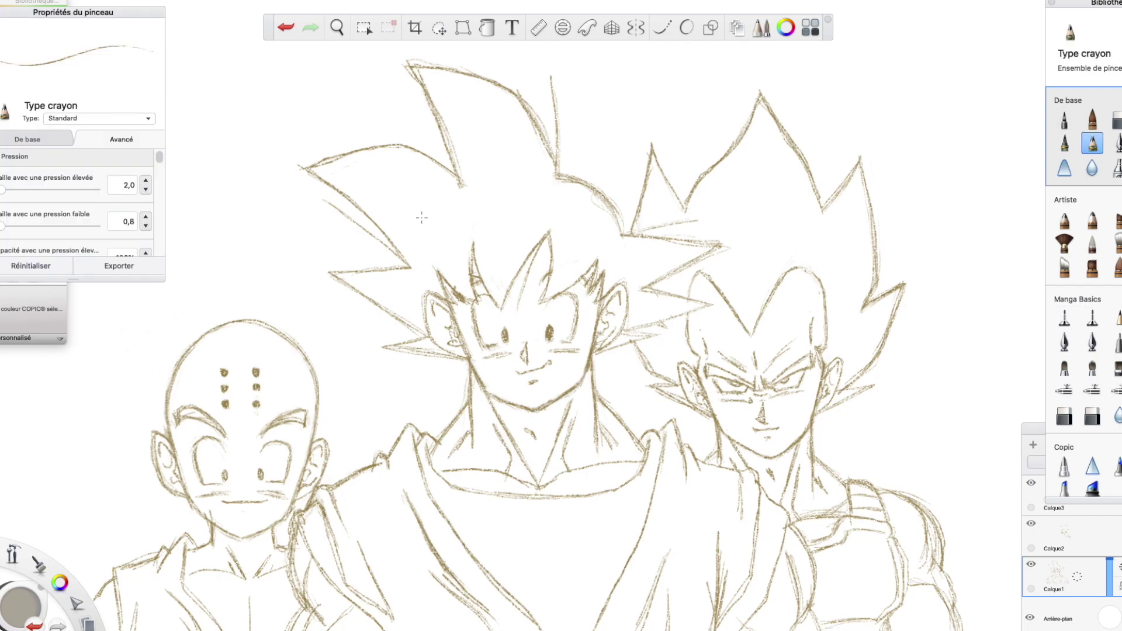
key(e)
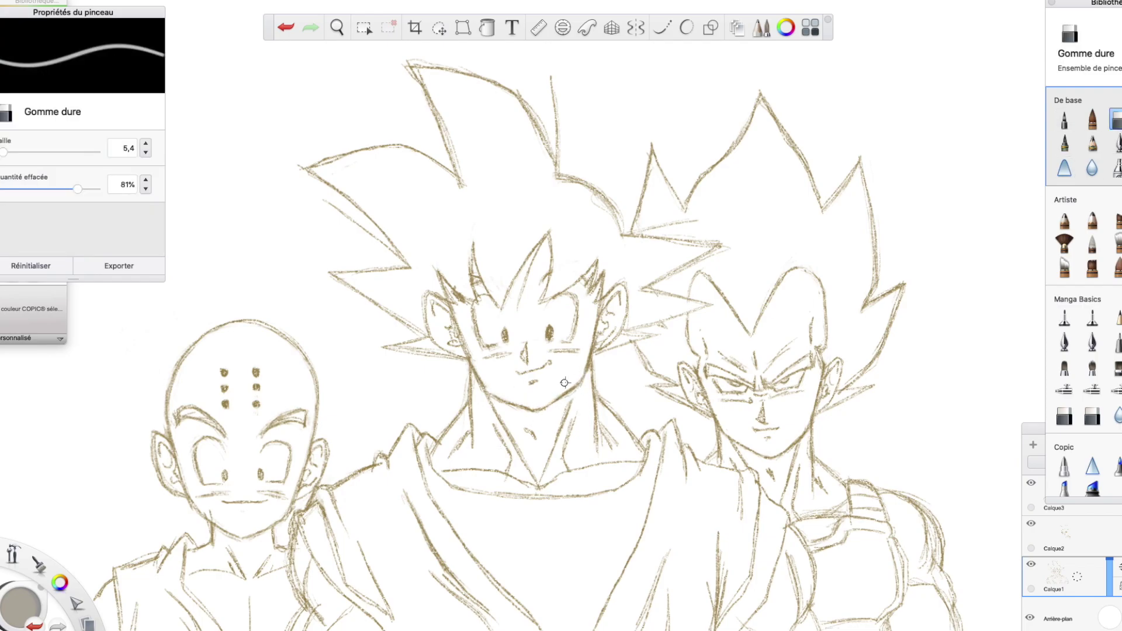
key(e)
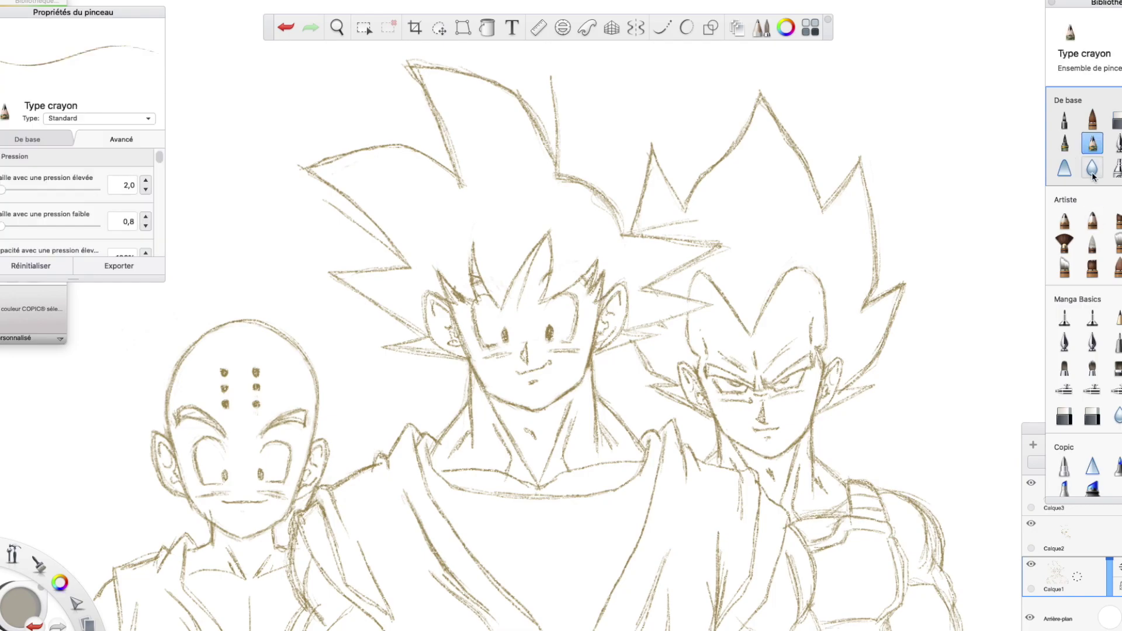
drag(471, 357, 538, 410)
key(e)
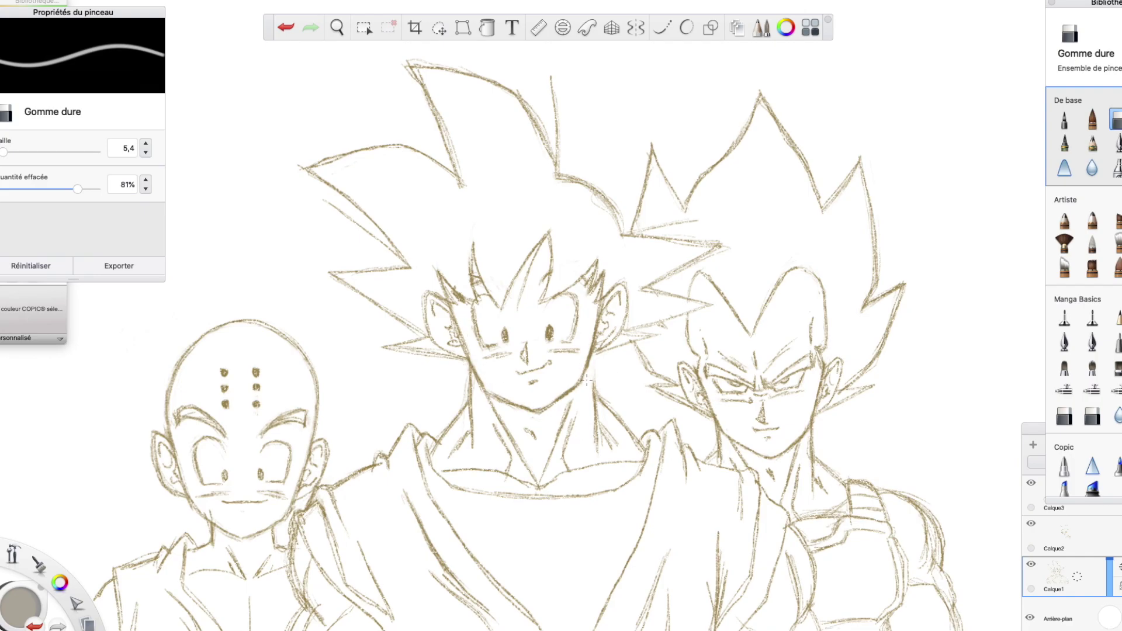
key(e)
drag(589, 374, 587, 343)
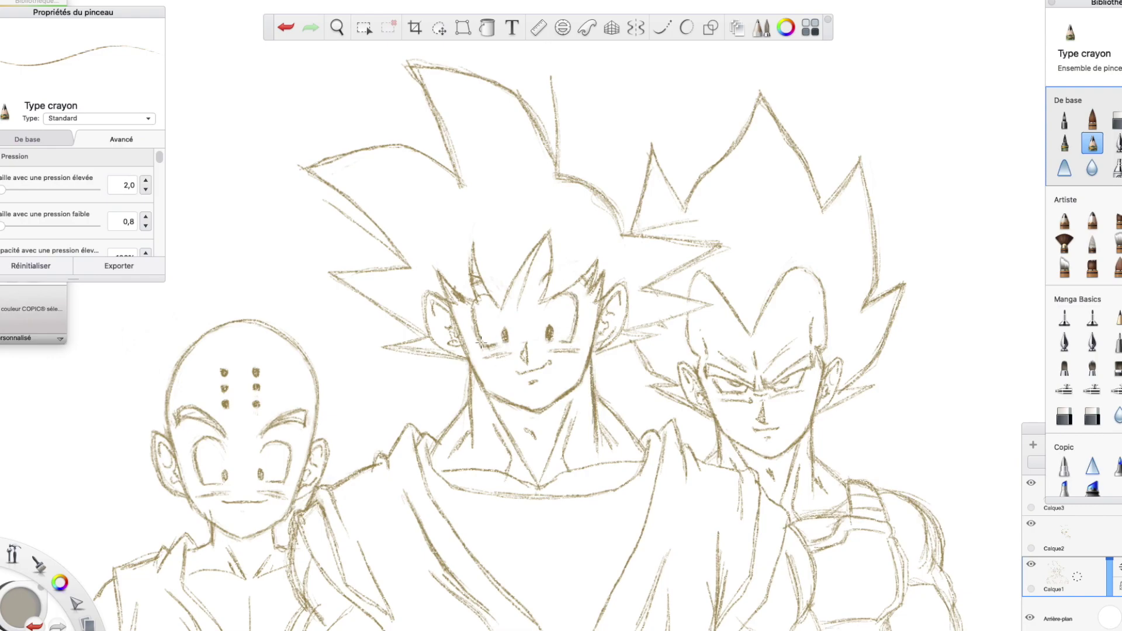
mouse_move(604, 364)
mouse_down()
mouse_move(713, 306)
mouse_move(649, 290)
mouse_move(714, 236)
mouse_up()
On layer Calque3, erase and redraw the bald character's cheek lines, and extend the armoured character's outer arm line.
key(e)
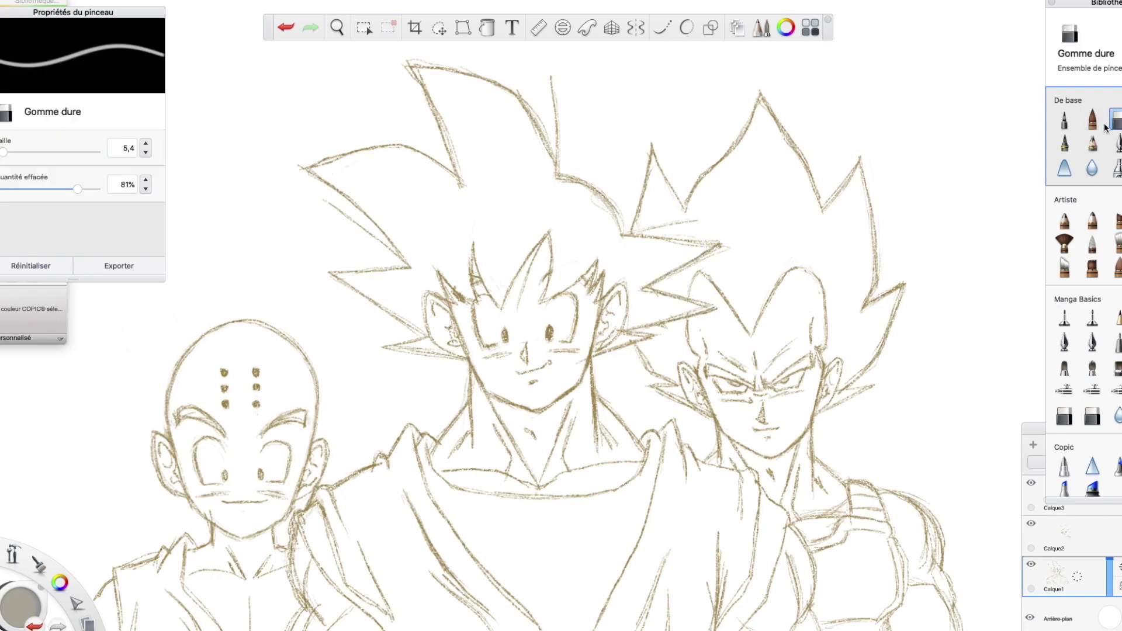
click(1069, 502)
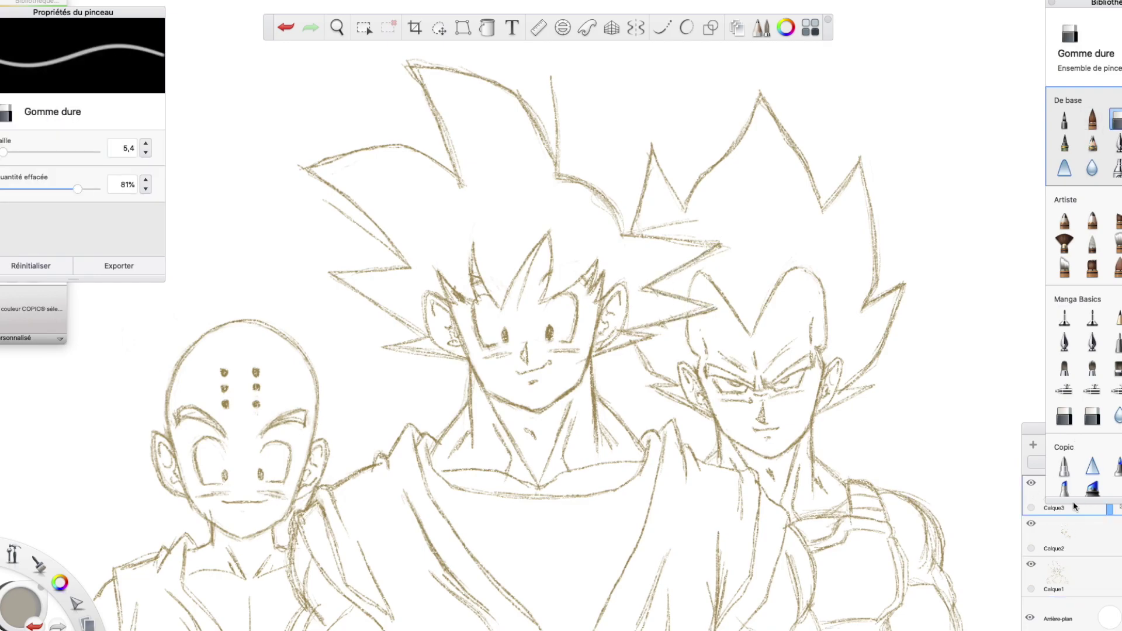
mouse_move(224, 485)
mouse_down()
mouse_move(206, 502)
mouse_move(278, 492)
mouse_up()
key(e)
drag(264, 488, 286, 490)
drag(957, 604, 967, 630)
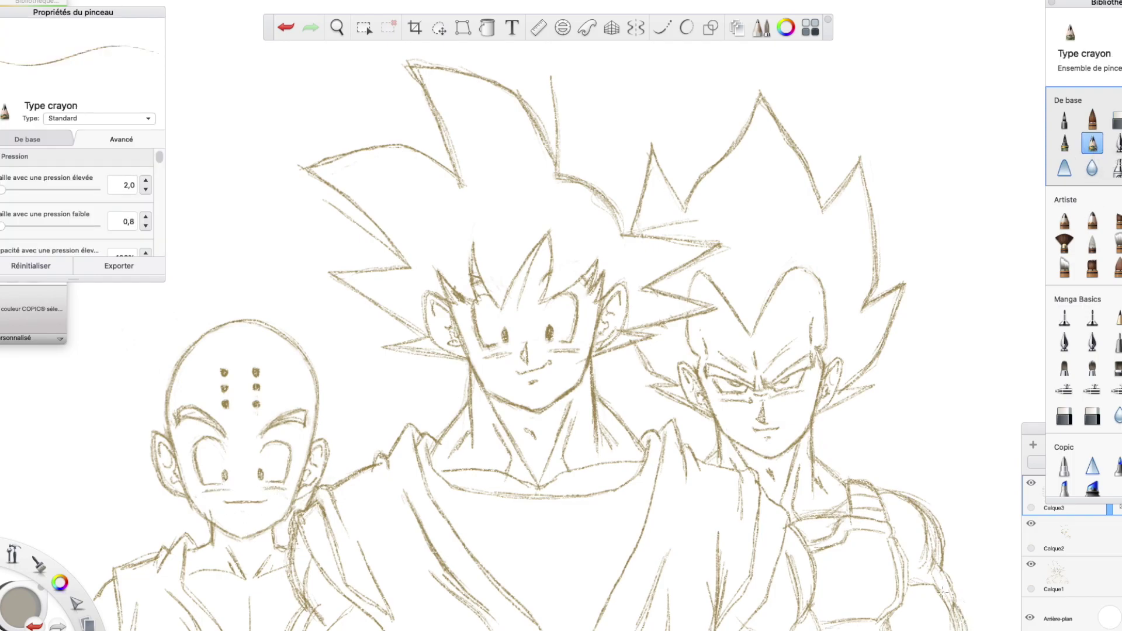
On layer Calque1, add and darken the fabric folds across the first hero's chest and shoulder.
click(1077, 576)
drag(634, 509, 577, 555)
mouse_move(473, 529)
mouse_down()
mouse_move(545, 571)
mouse_move(567, 600)
mouse_move(543, 610)
mouse_up()
mouse_move(648, 590)
mouse_down()
mouse_move(681, 532)
mouse_move(663, 577)
mouse_up()
mouse_move(410, 506)
mouse_down()
mouse_move(402, 479)
mouse_move(403, 488)
mouse_up()
drag(379, 545, 392, 603)
drag(351, 524, 394, 622)
drag(348, 588, 374, 603)
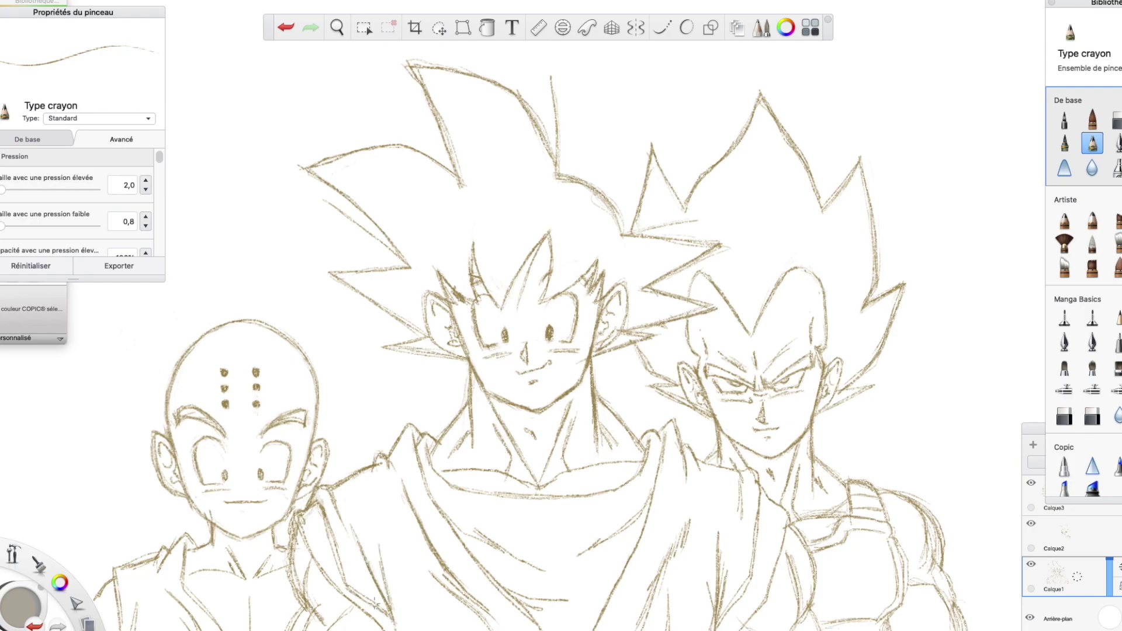
Add the first hero's collarbone stroke and the neck muscle lines under the jaw.
drag(506, 454, 504, 480)
drag(480, 383, 508, 427)
drag(578, 382, 561, 420)
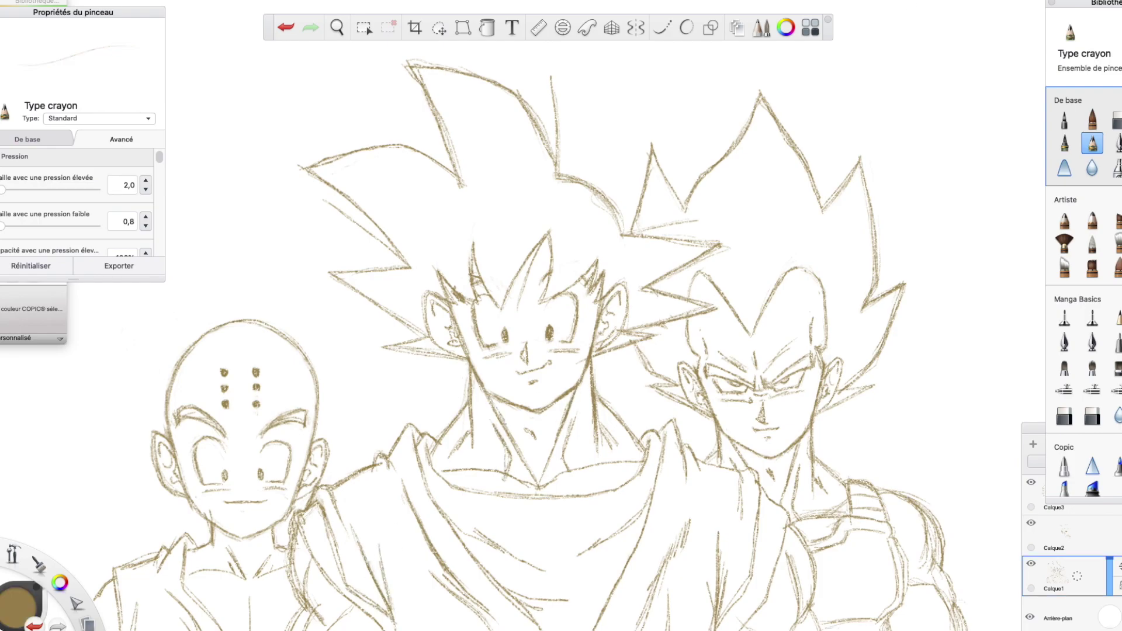
On layer Calque1, slim the first hero's pupil with the hard eraser and switch back to the pencil.
click(1115, 124)
click(1074, 529)
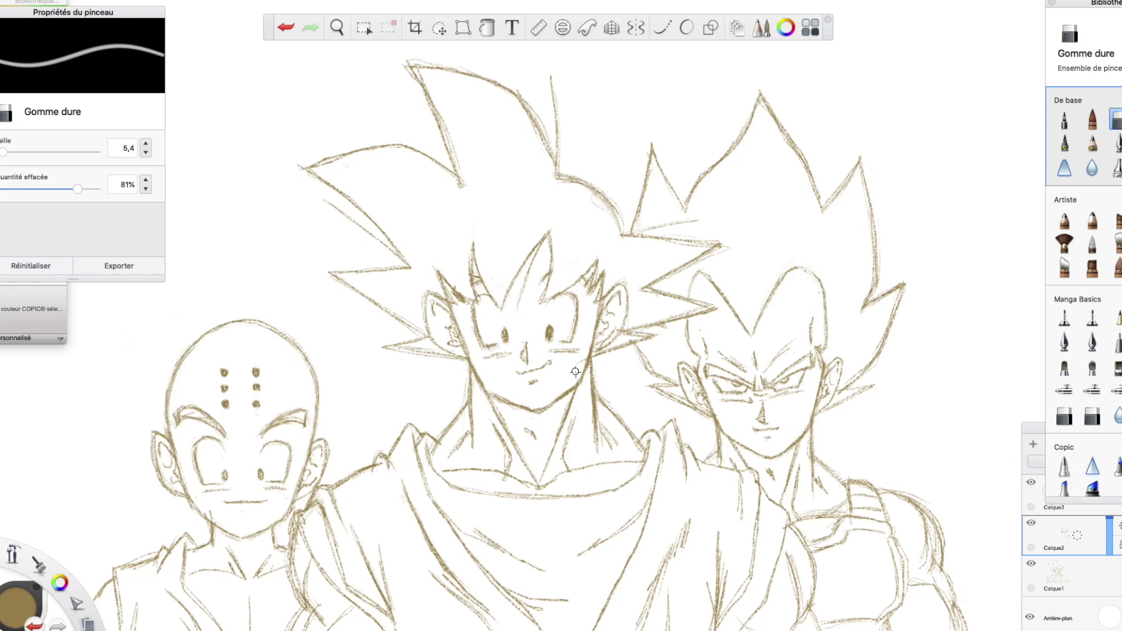
click(1073, 558)
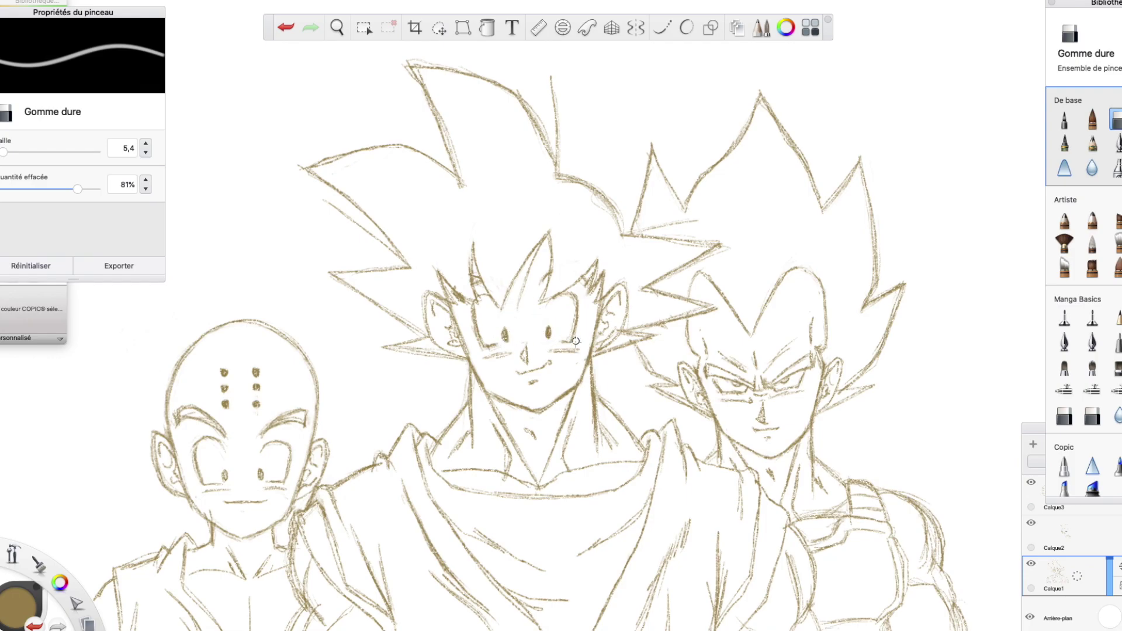
click(1094, 144)
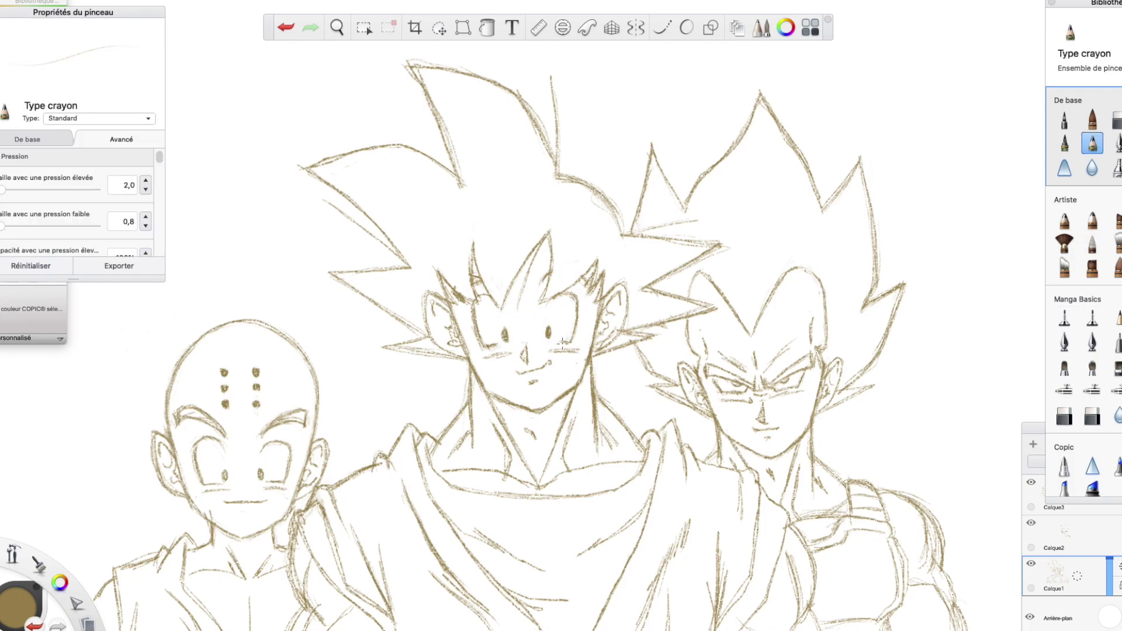